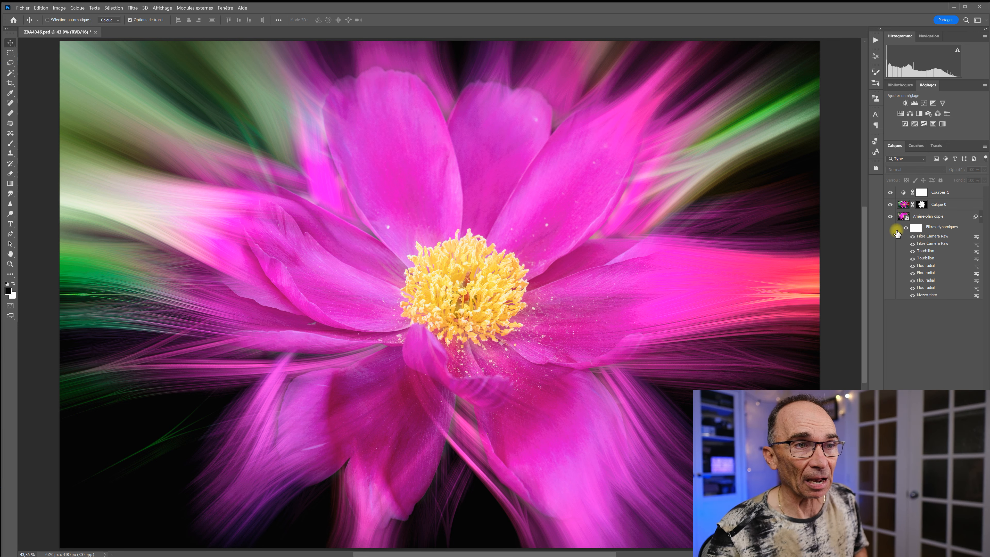
Toggle the visibility of the filtered background copy and the masked flower layer to compare their contributions to the finished effect.
click(890, 217)
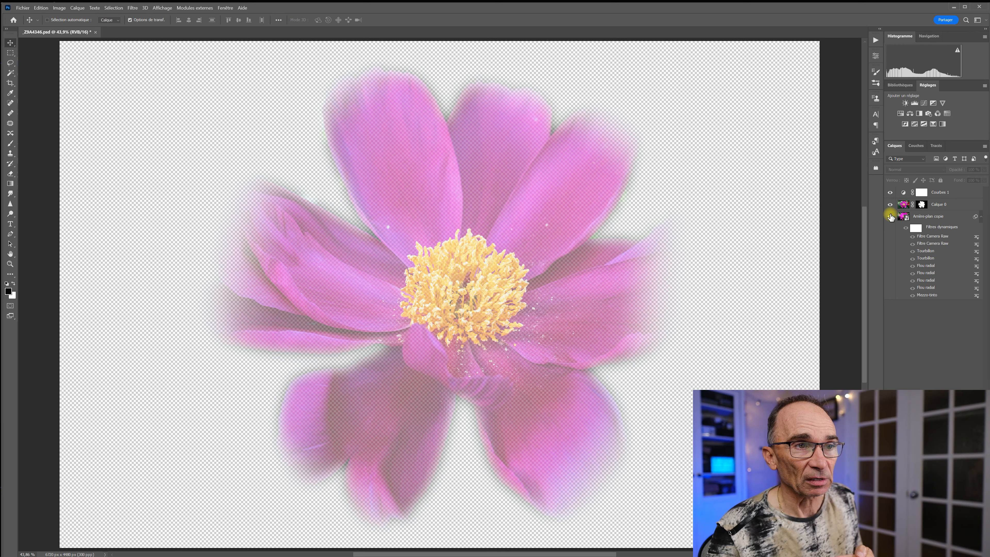
click(890, 217)
click(890, 205)
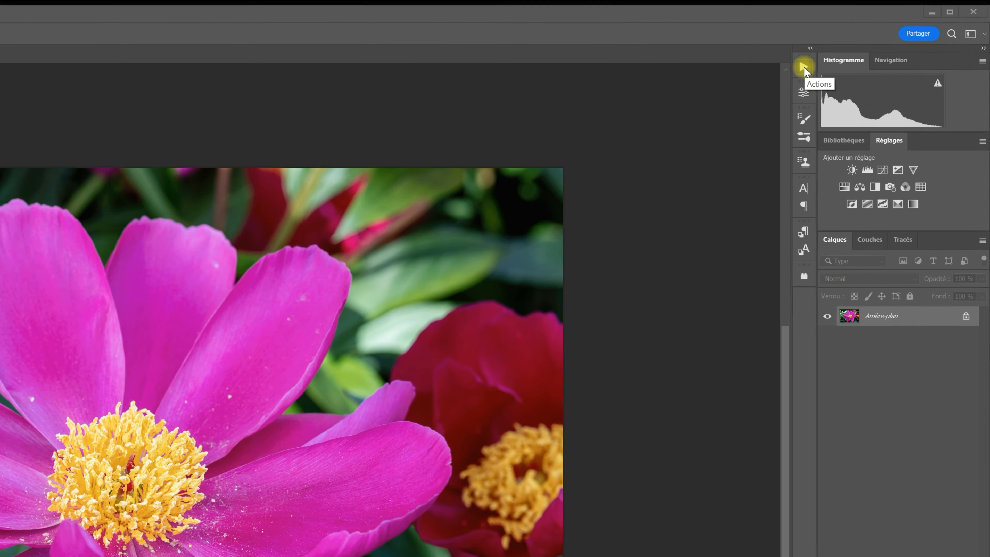
Create an action named Tourbillon2 in the Actions par défaut set and start recording it.
click(802, 68)
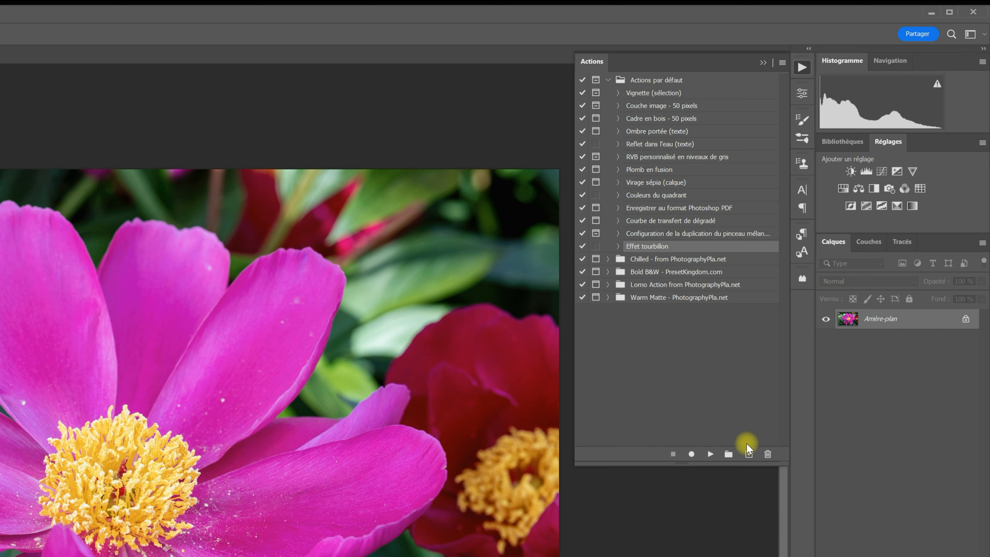
click(748, 455)
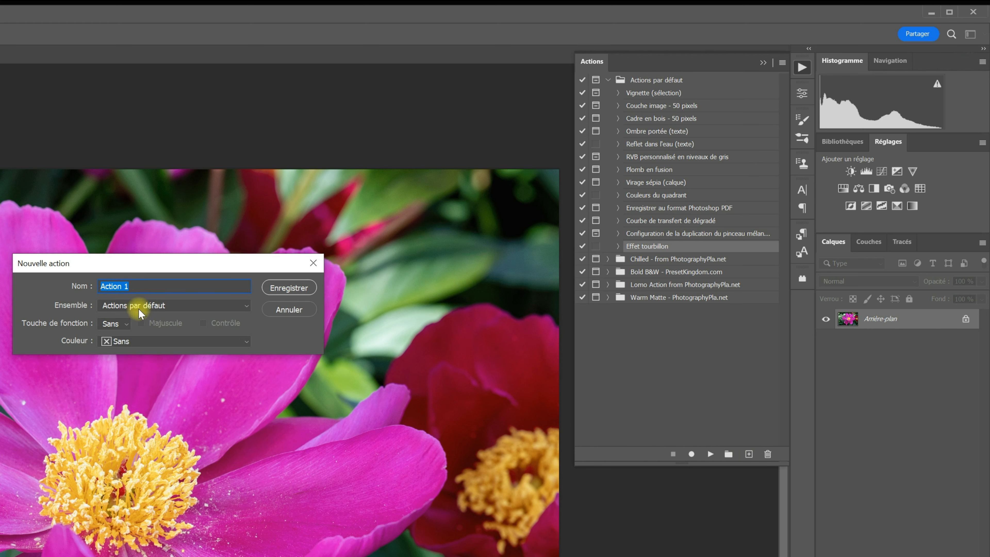
text(Tourbillon)
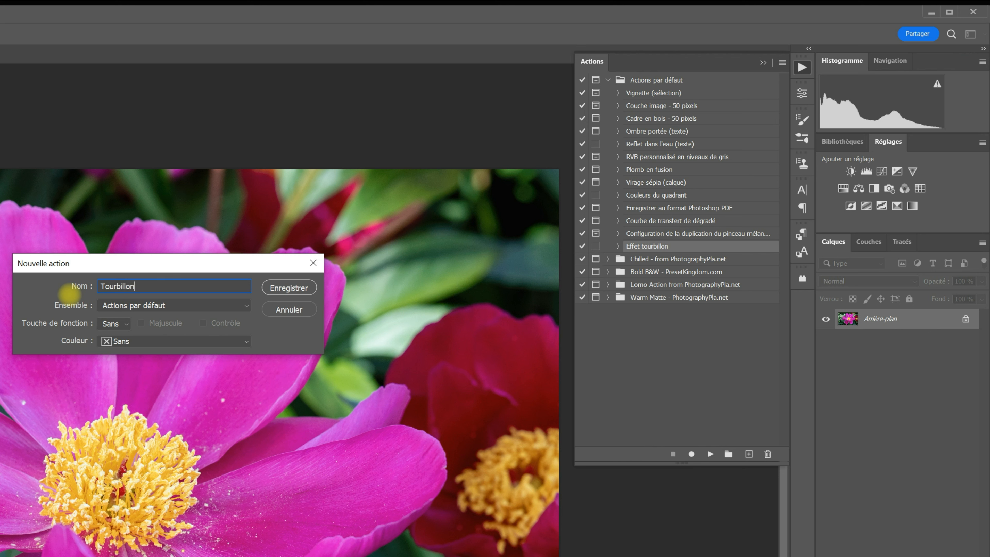
text(2)
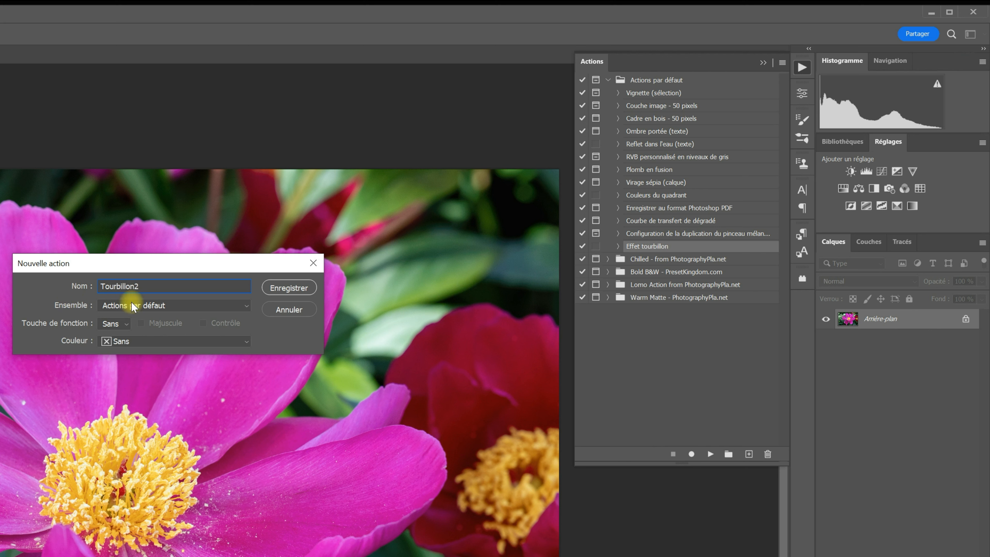
click(308, 289)
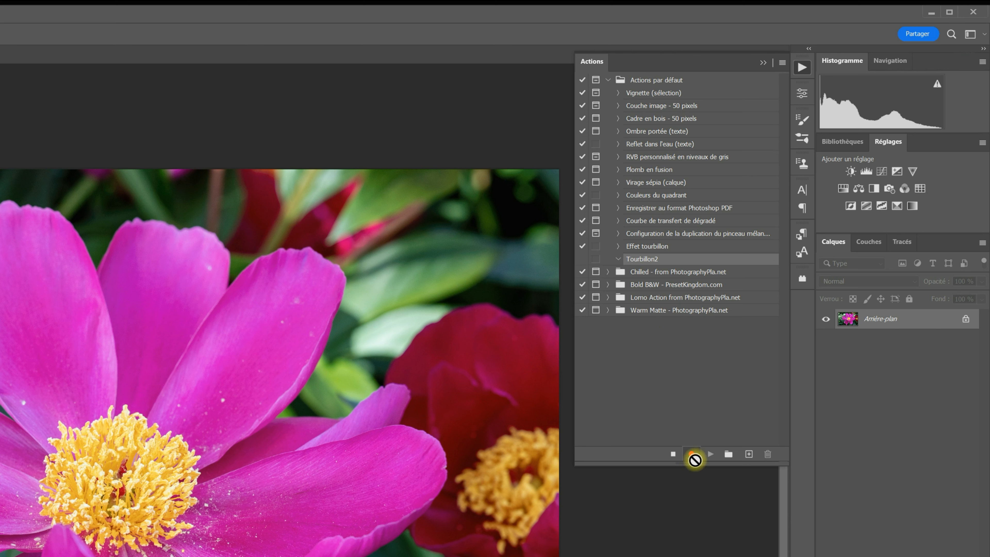
click(672, 455)
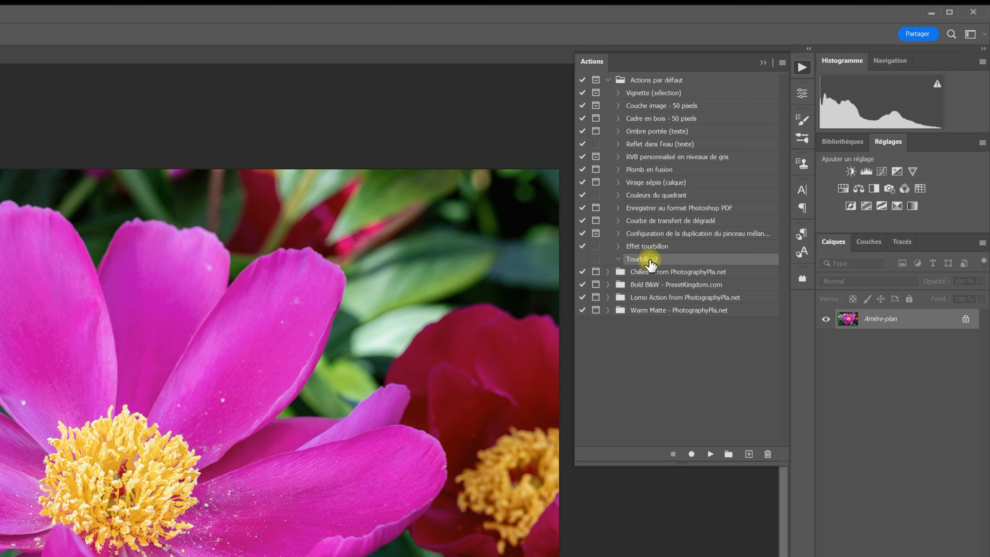
click(691, 454)
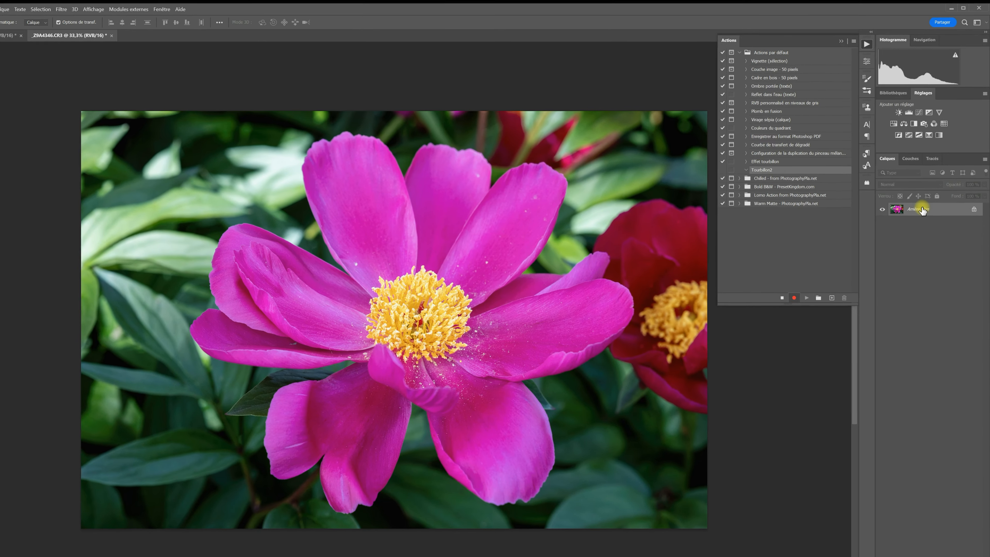
Duplicate the background layer as Arrière-plan copie and convert the copy into a smart object.
right_click(922, 209)
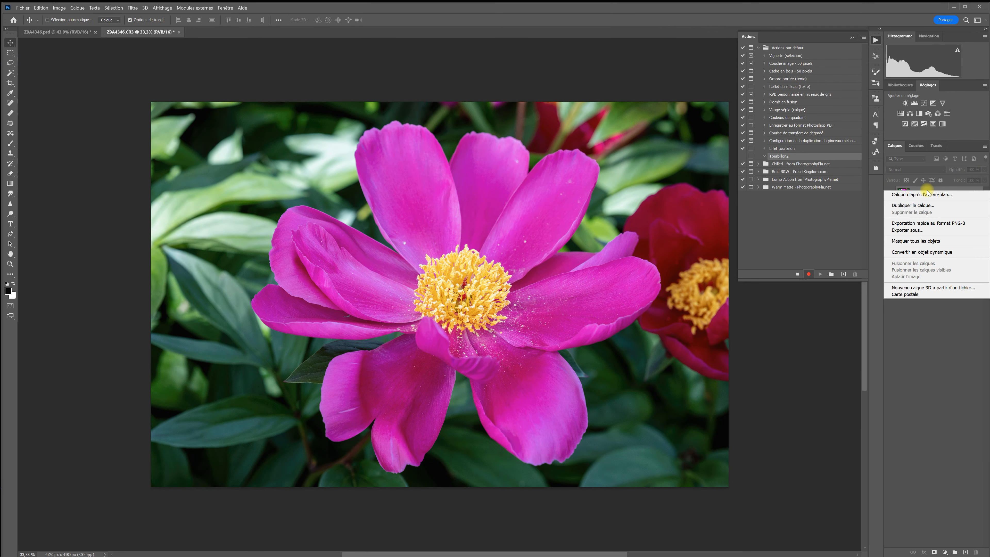
click(938, 207)
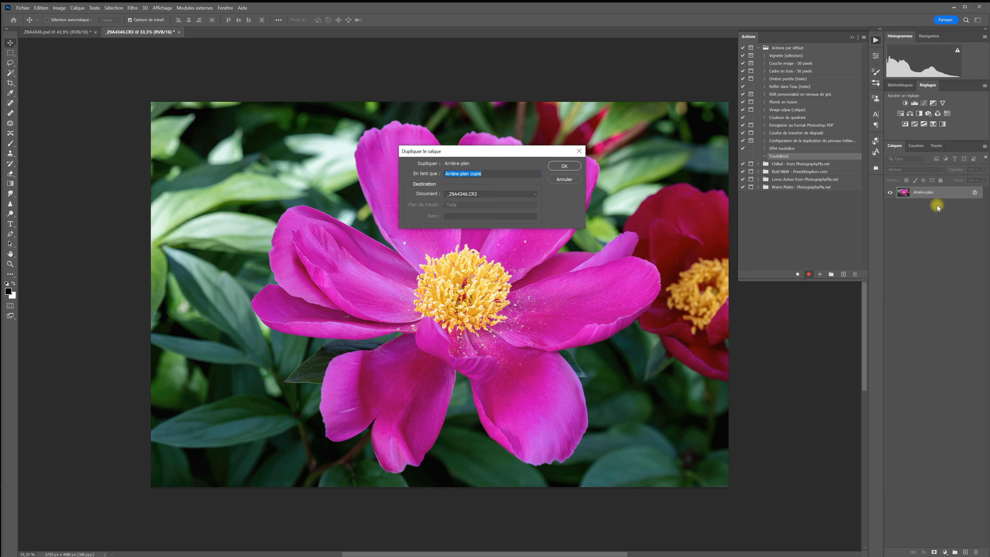
click(573, 168)
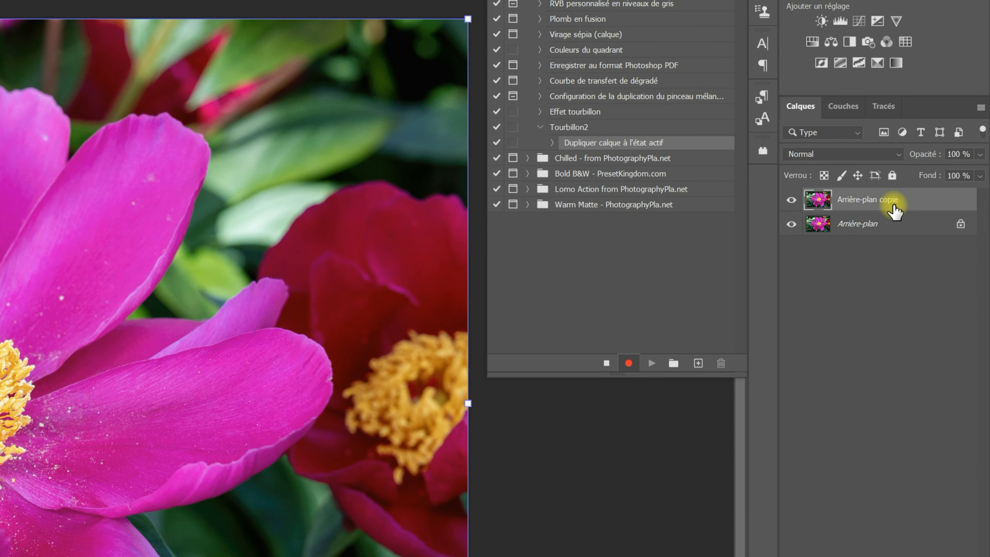
right_click(912, 200)
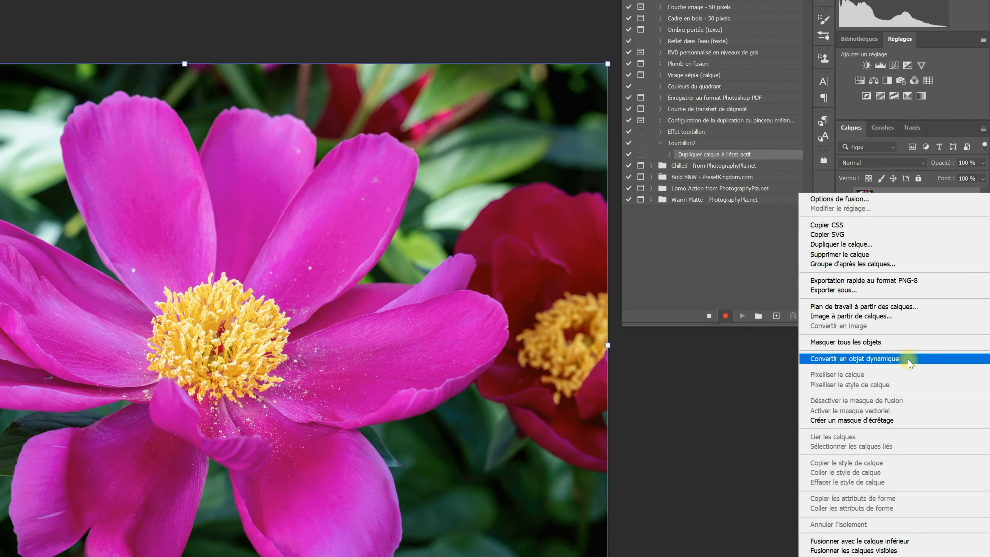
click(834, 418)
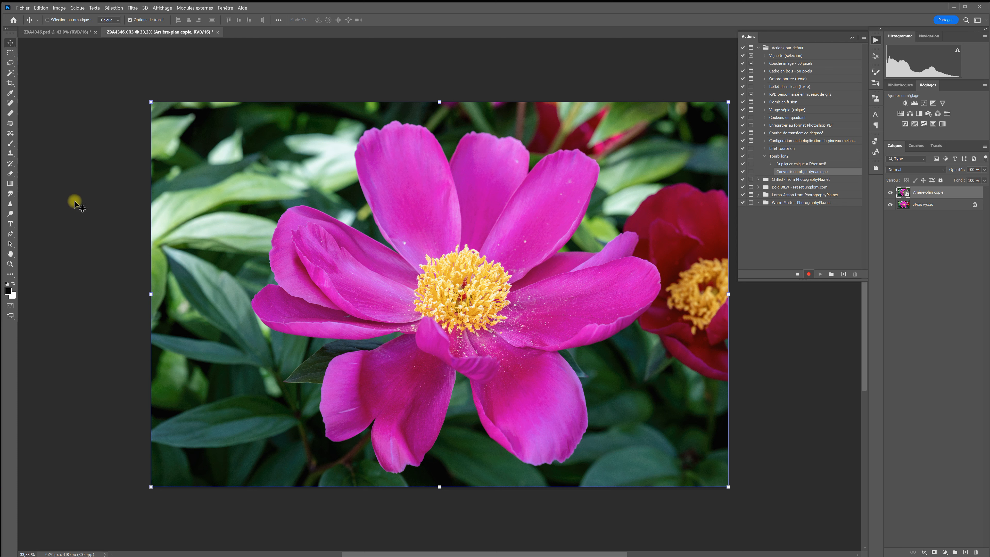
click(876, 40)
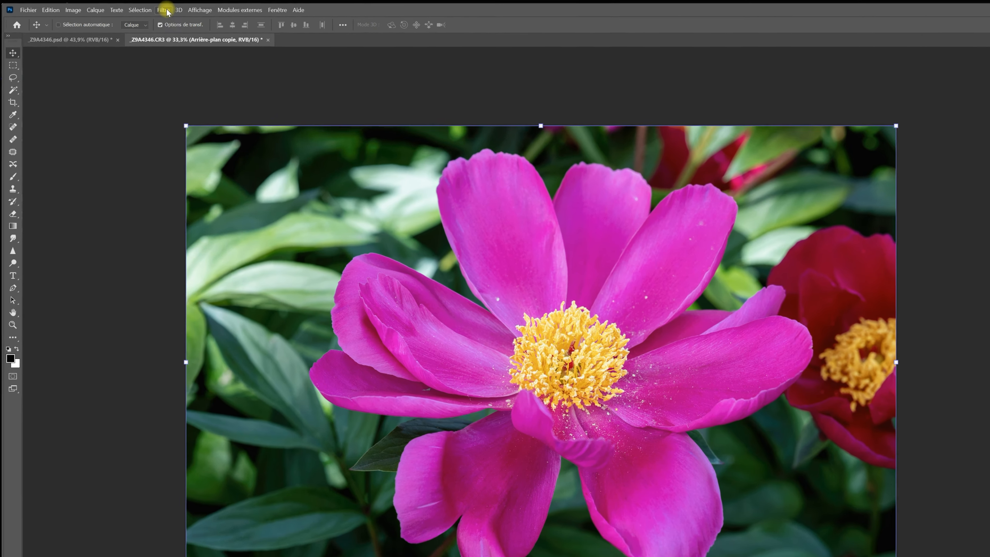
Apply the Mezzo-tinto pixelate filter with type Traits longs to the smart object layer.
click(134, 8)
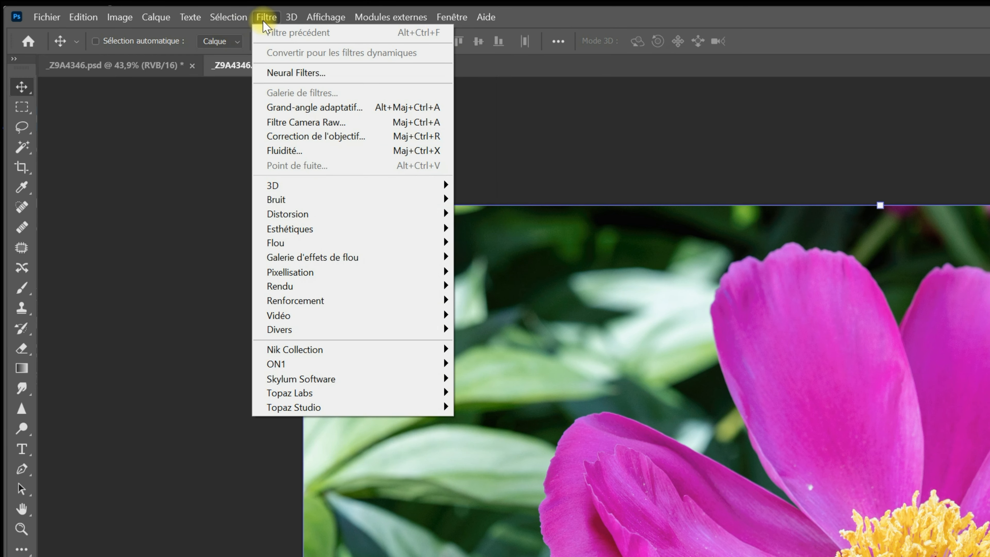
mouse_move(350, 275)
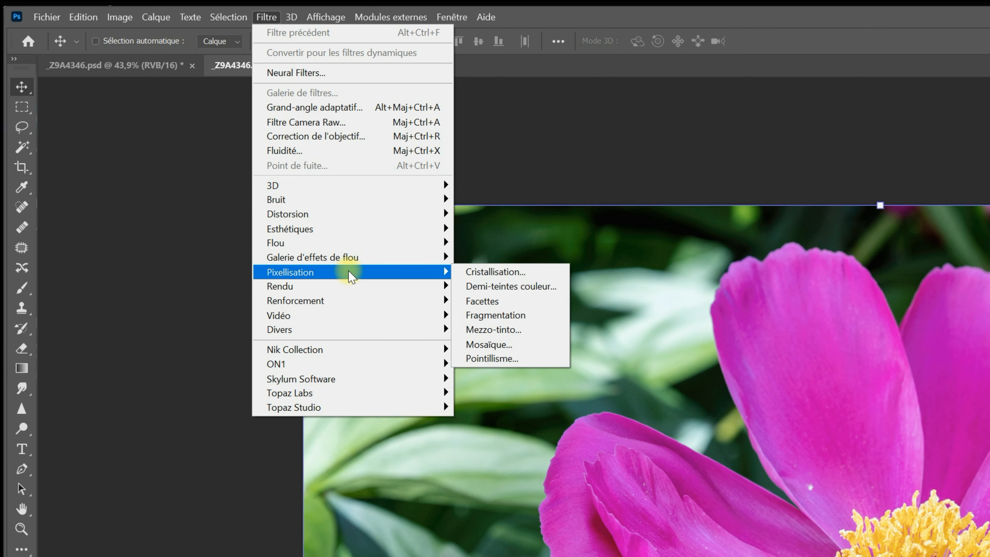
click(527, 334)
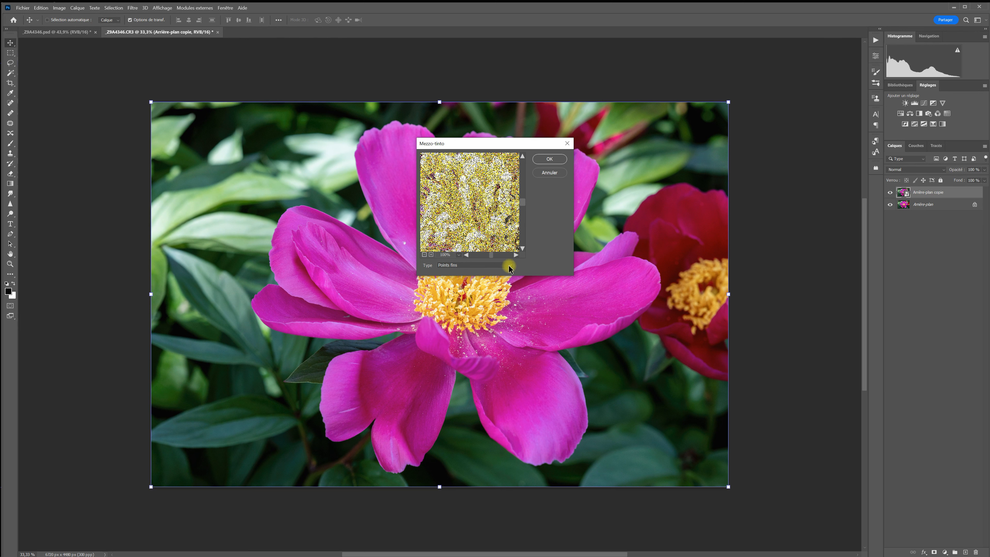
click(509, 265)
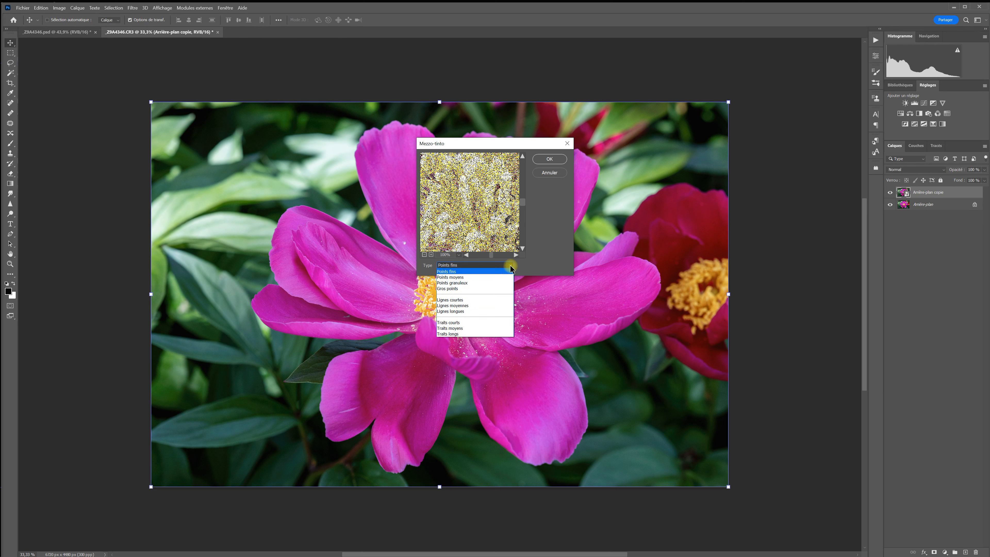
click(493, 333)
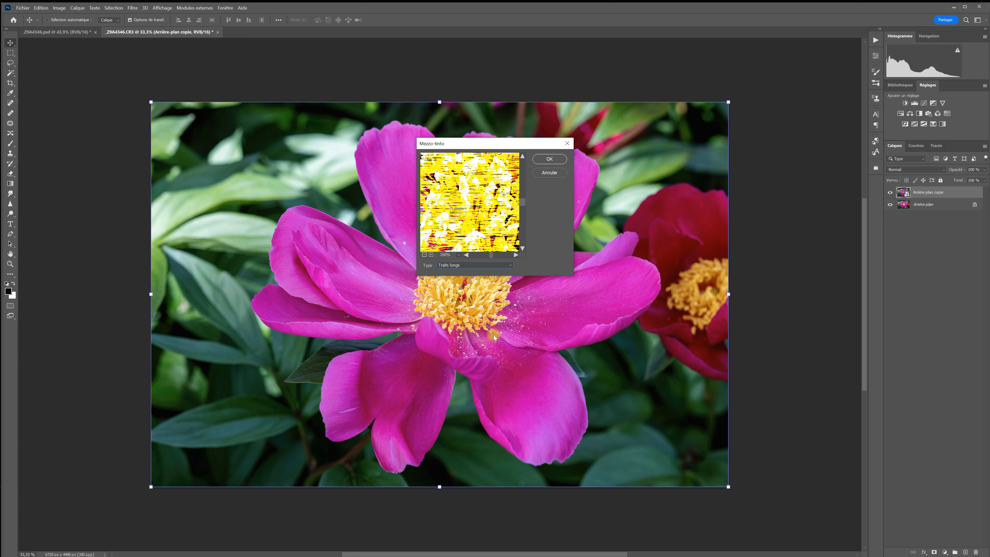
click(550, 158)
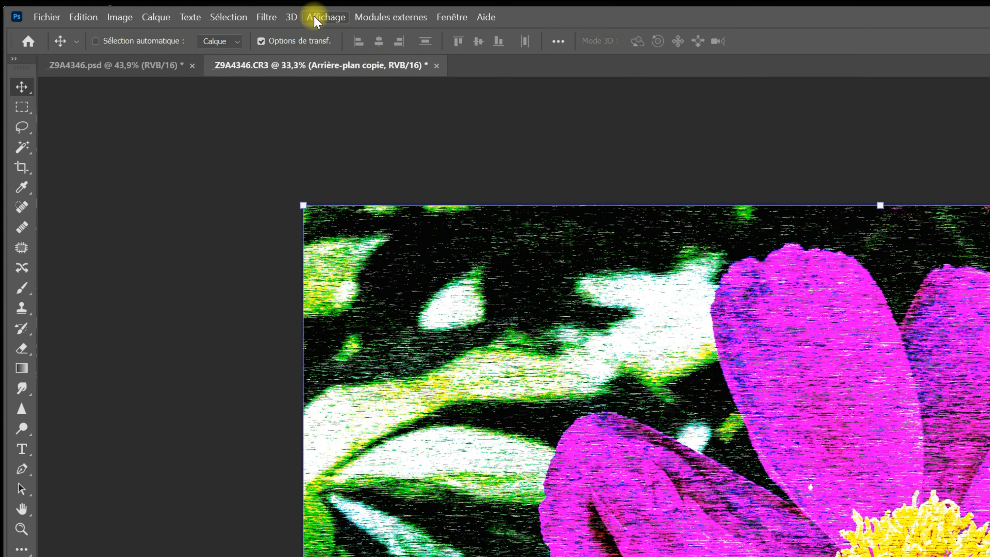
Apply a Radial Blur with value 100, Zoom method and Normale quality, placing its centre near the flower's heart.
click(268, 18)
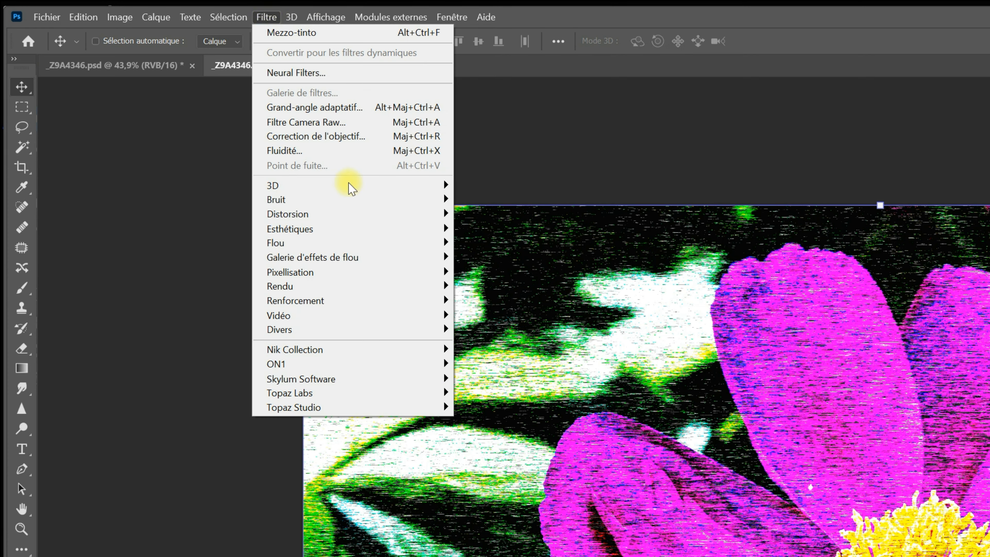
mouse_move(382, 248)
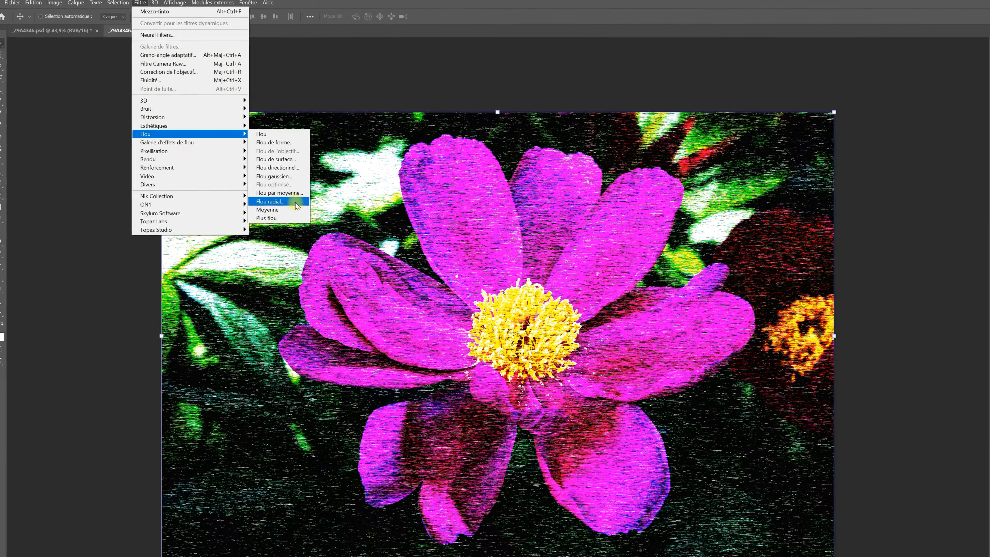
click(368, 253)
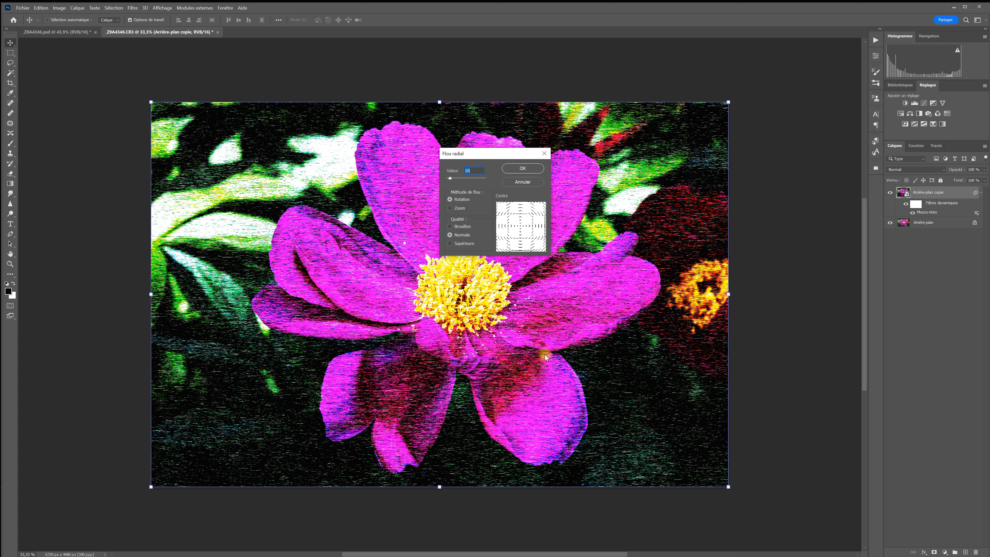
click(450, 209)
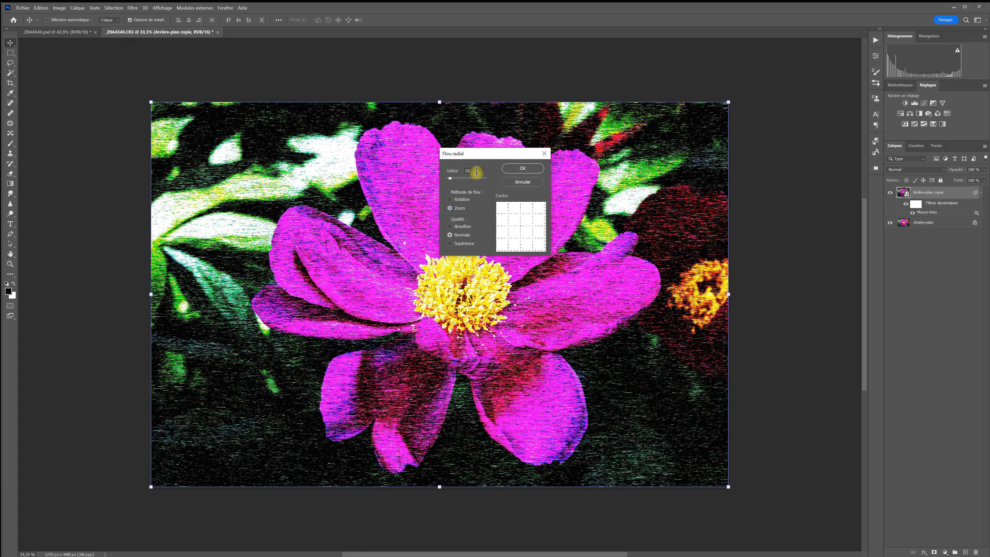
drag(449, 178, 489, 180)
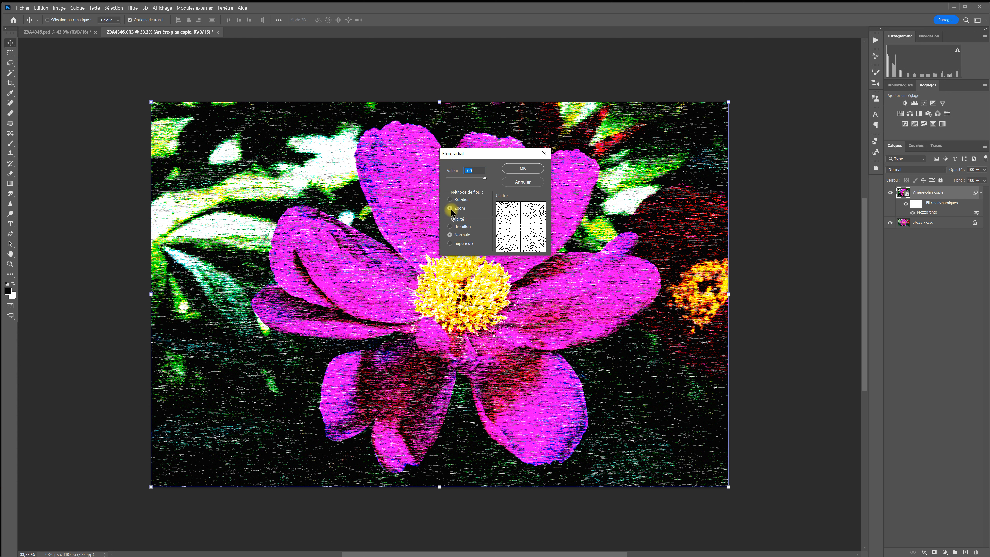
click(516, 231)
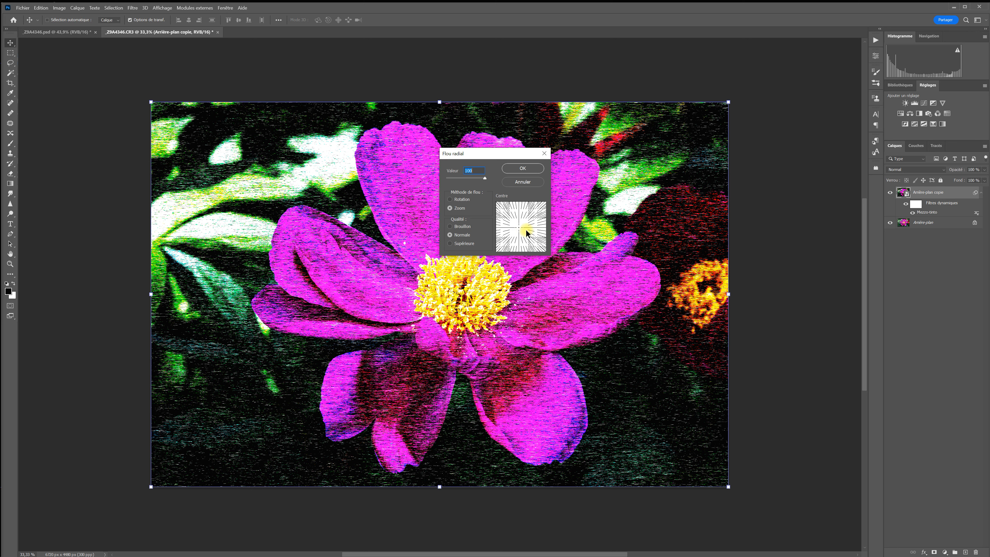
click(460, 234)
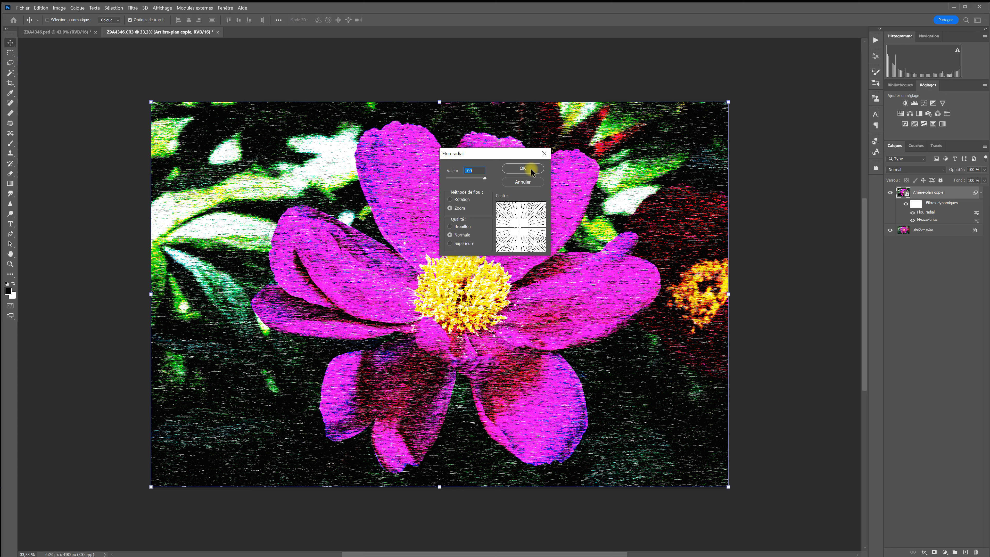
click(523, 169)
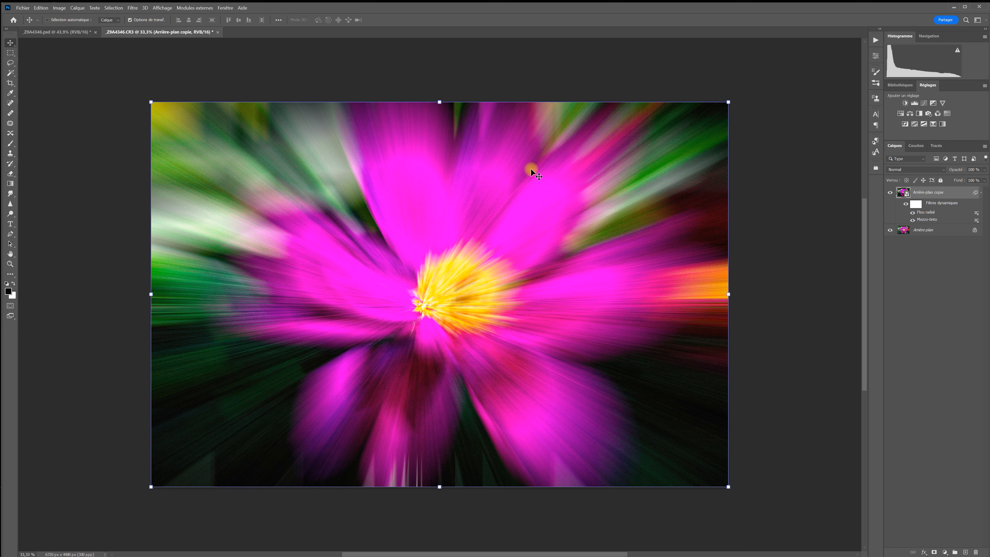
Apply a second Radial Blur to the smart object layer with the same settings: value 100, Zoom, Normale quality.
click(135, 8)
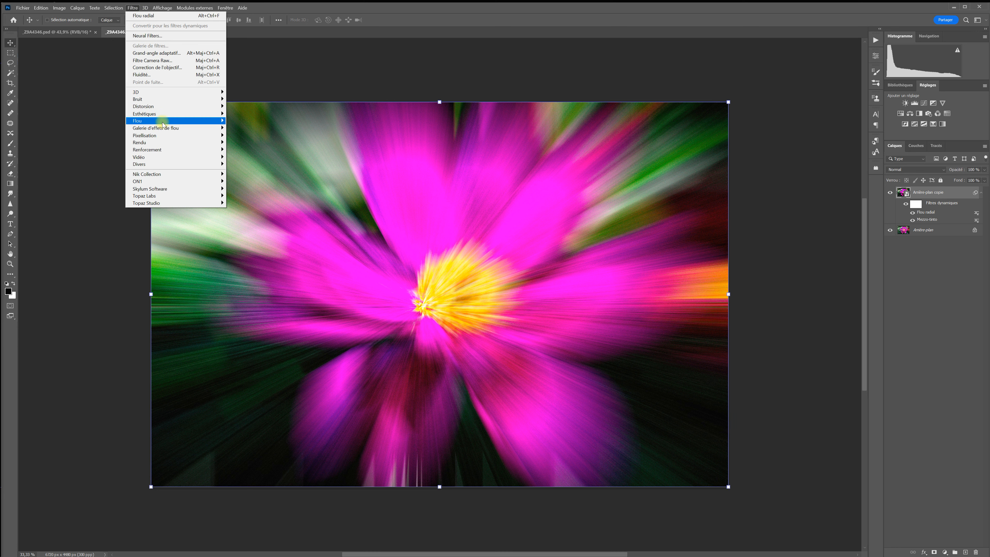
mouse_move(158, 121)
click(260, 180)
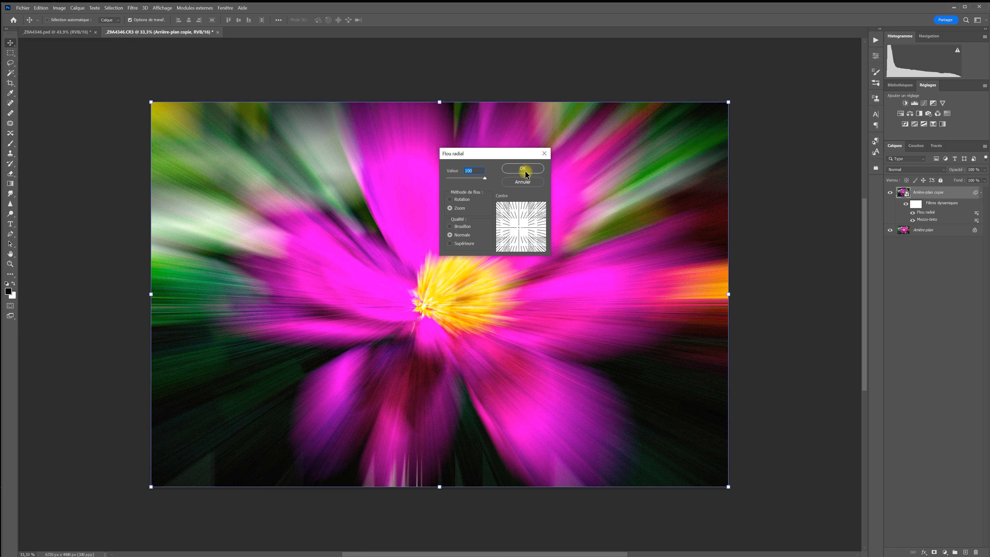
click(533, 169)
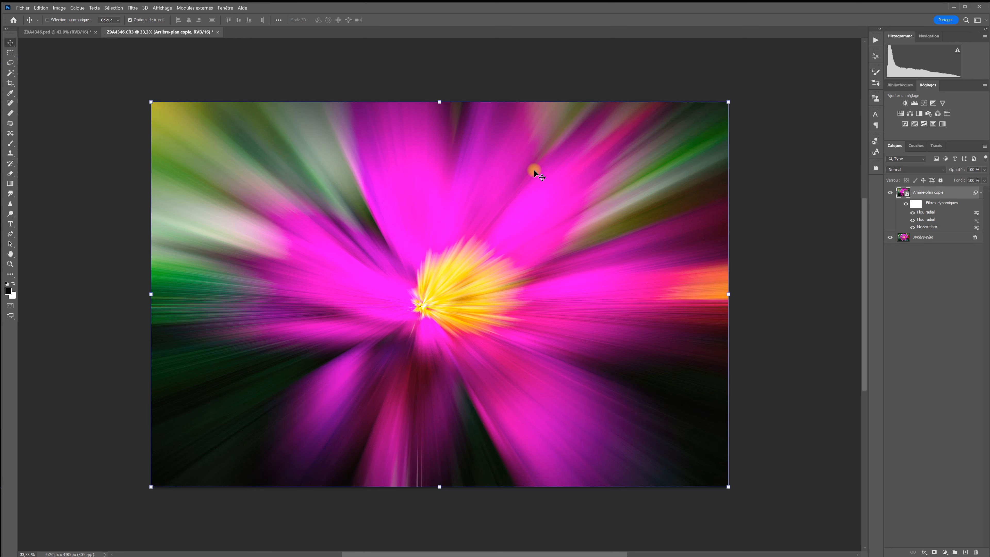
Apply a third Radial Blur to the smart object layer with value 100, Zoom method and Normale quality.
click(135, 8)
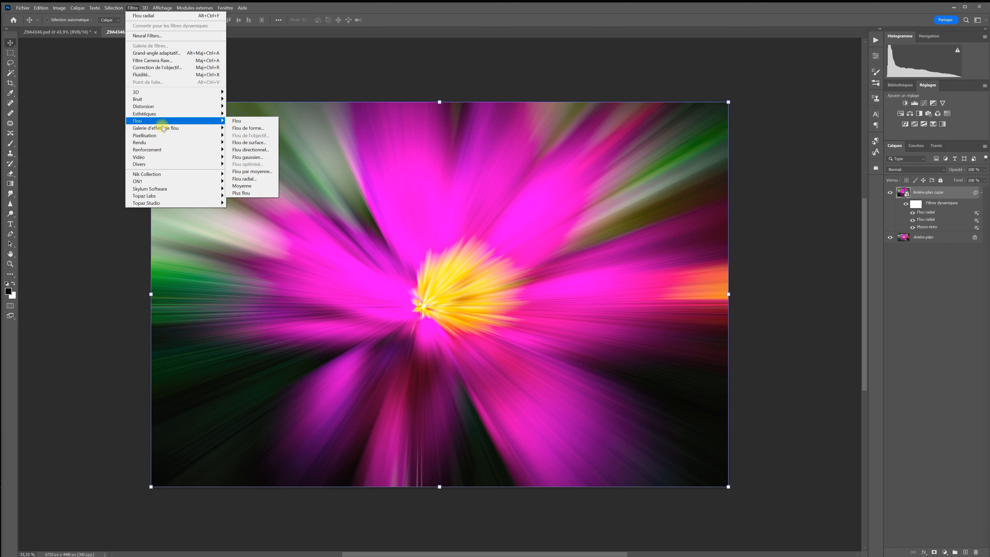
mouse_move(168, 121)
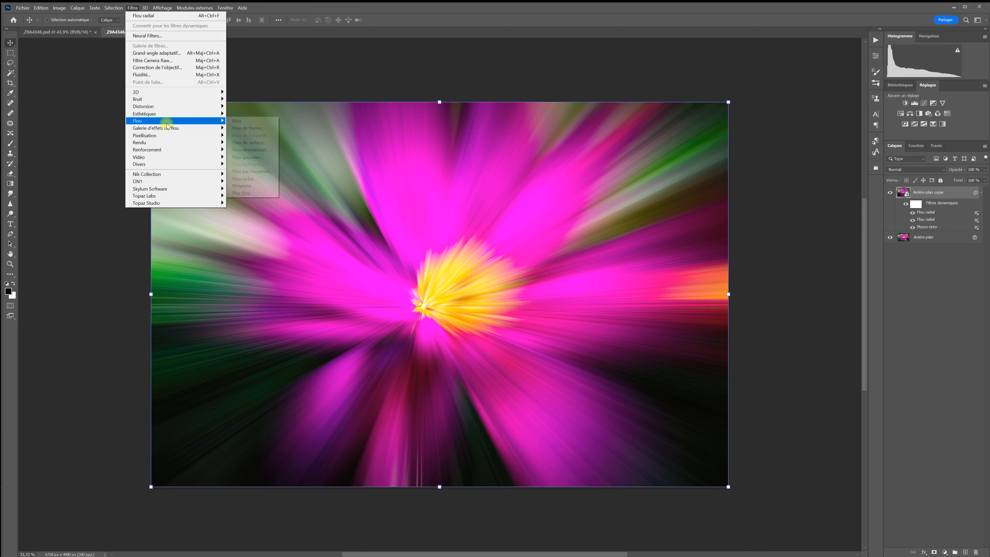
click(268, 179)
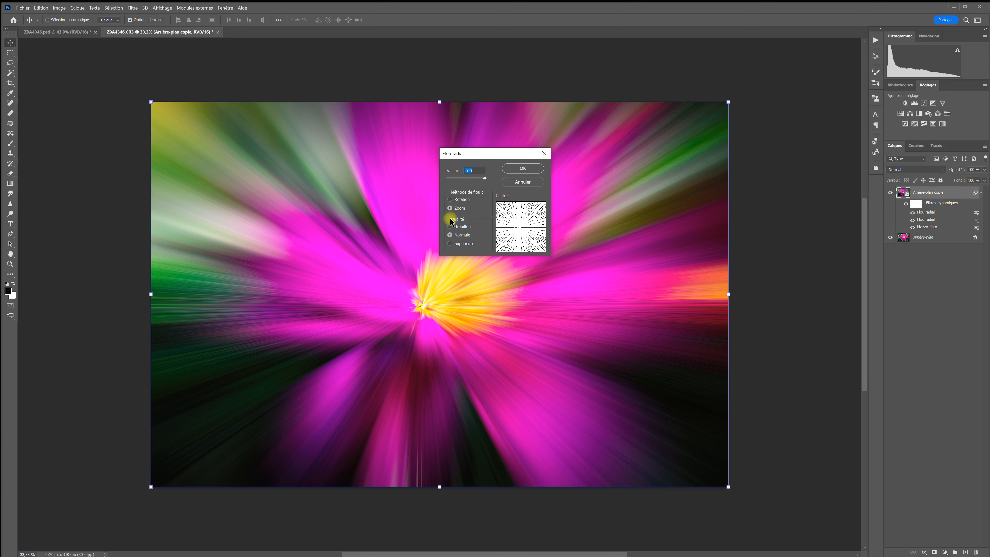
click(532, 168)
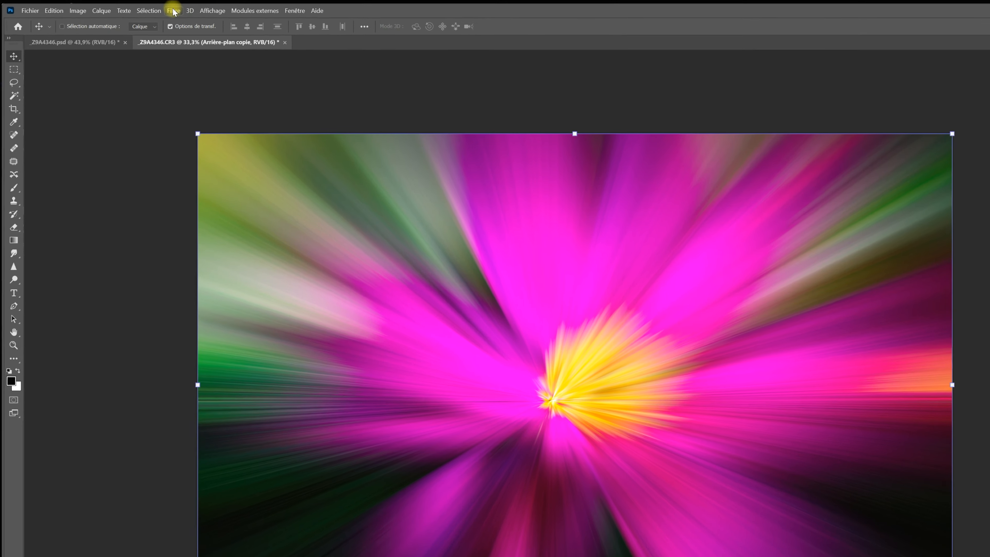
Apply the Tourbillon distortion filter to the smart object layer with an angle of 60°.
click(133, 8)
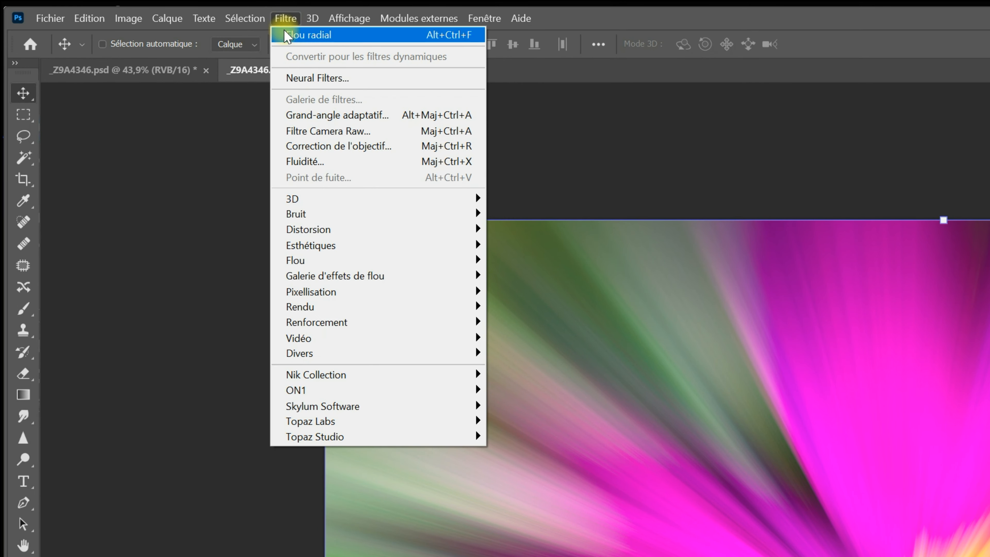
mouse_move(365, 230)
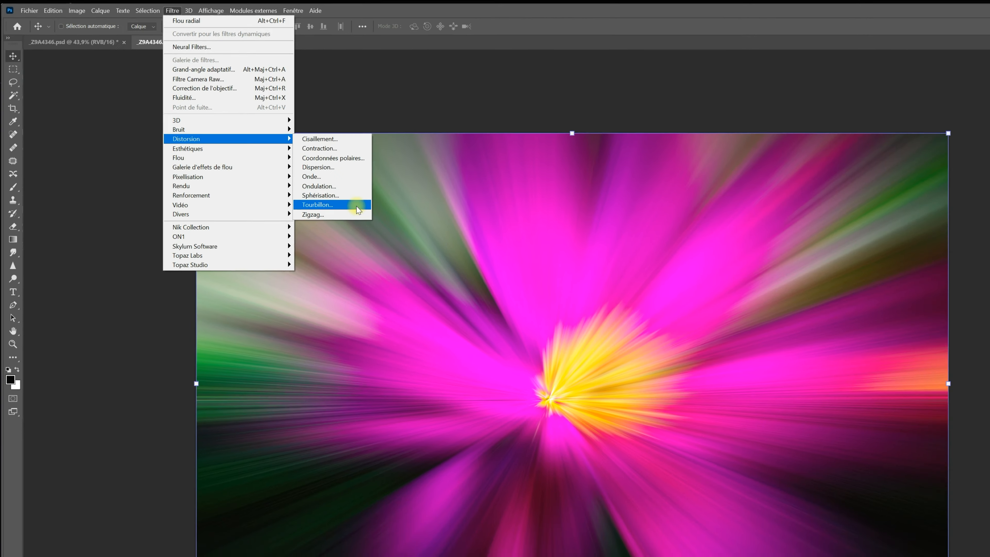
click(512, 293)
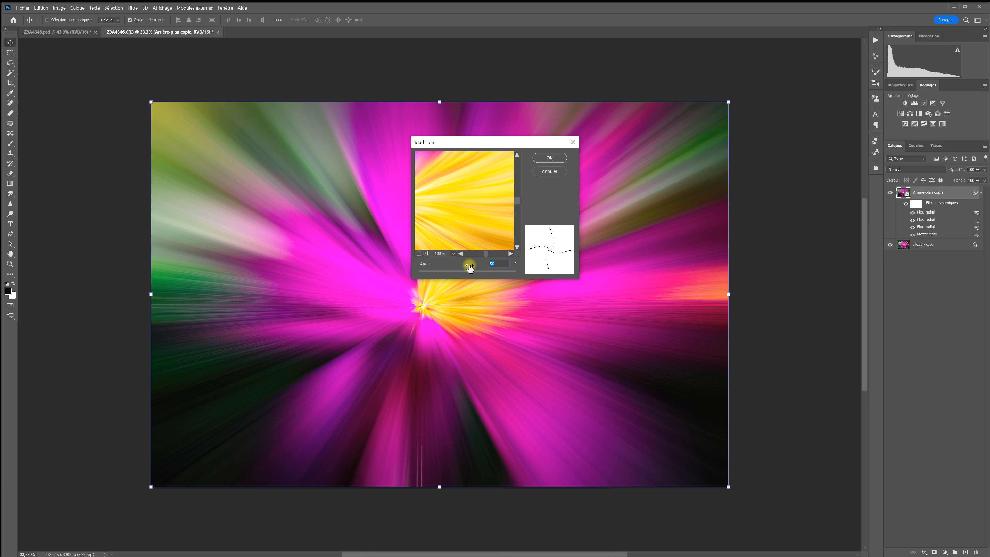
text(60)
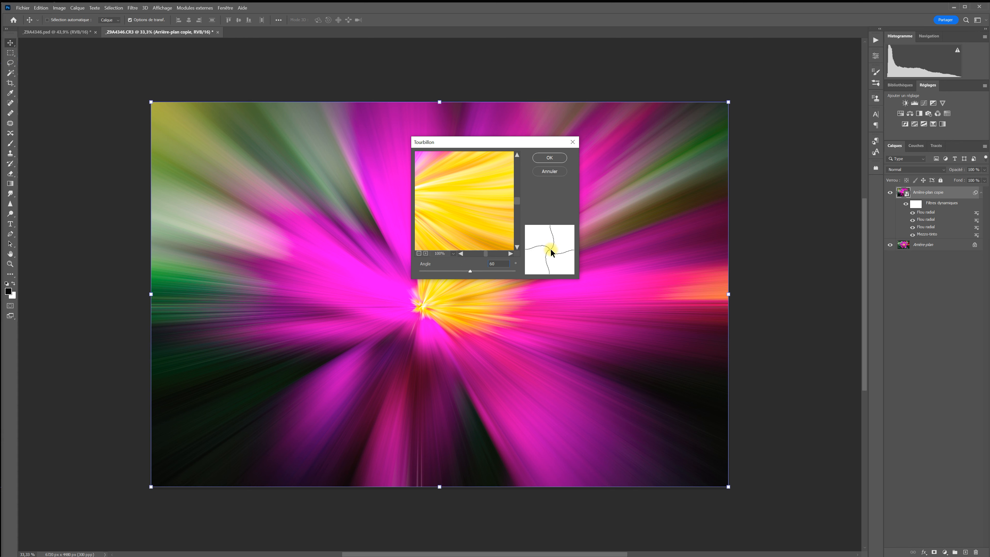
key(Return)
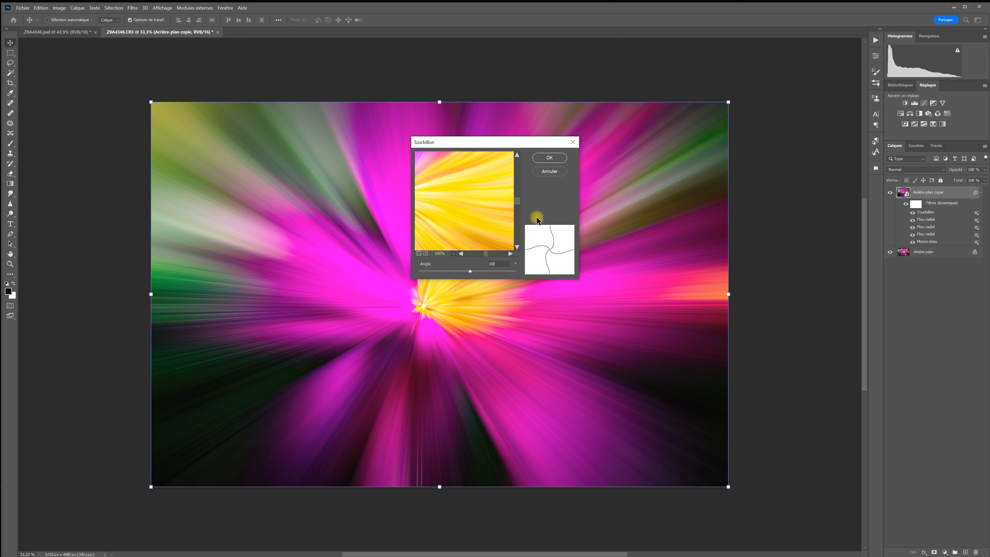
click(550, 158)
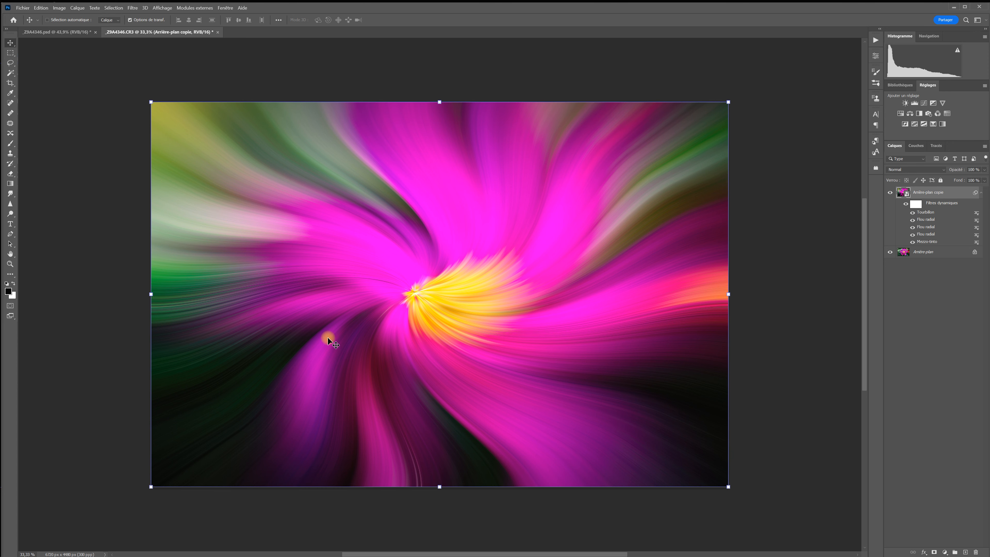
Try the Obscurcir and Produit modes in the Tourbillon smart filter's blending options, and set the mode to Eclaircir.
click(133, 8)
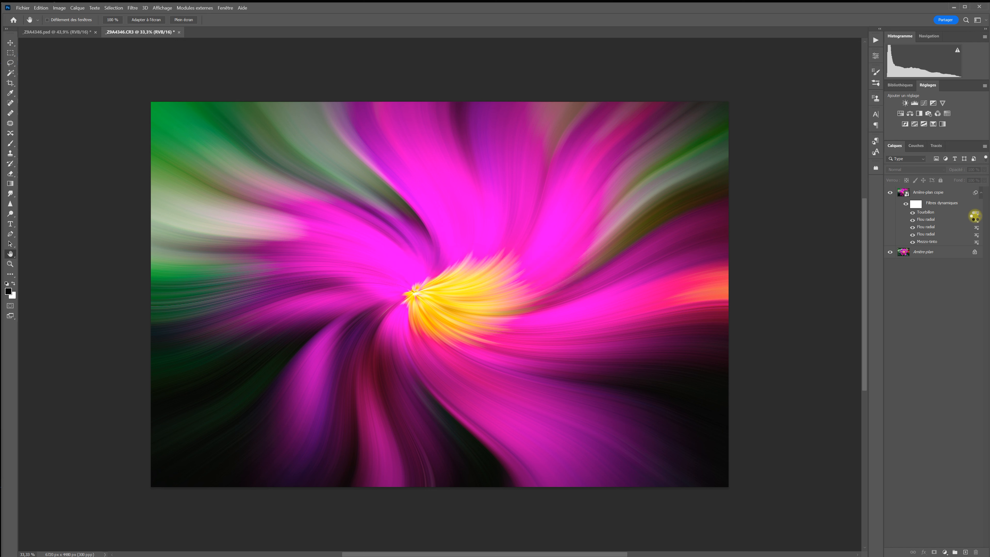
double_click(975, 213)
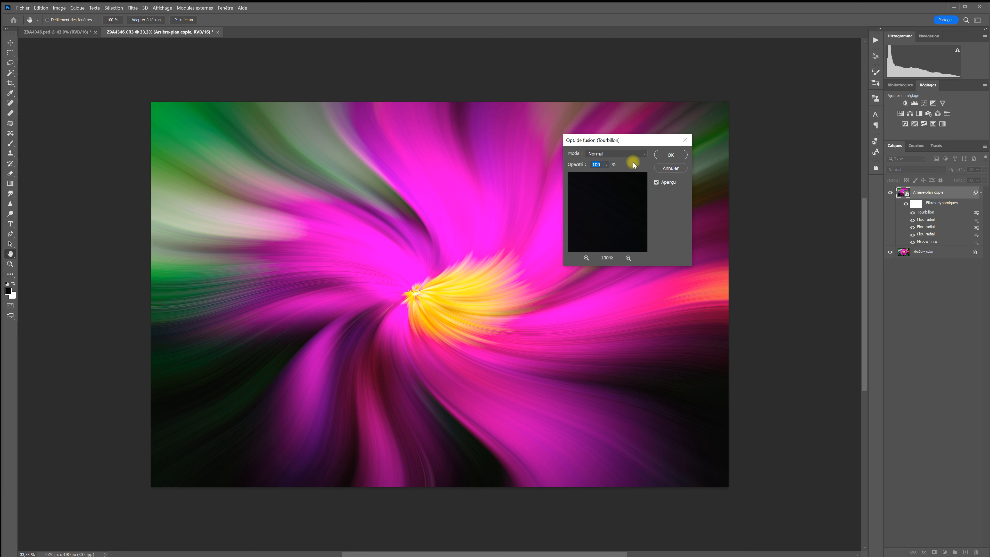
click(644, 154)
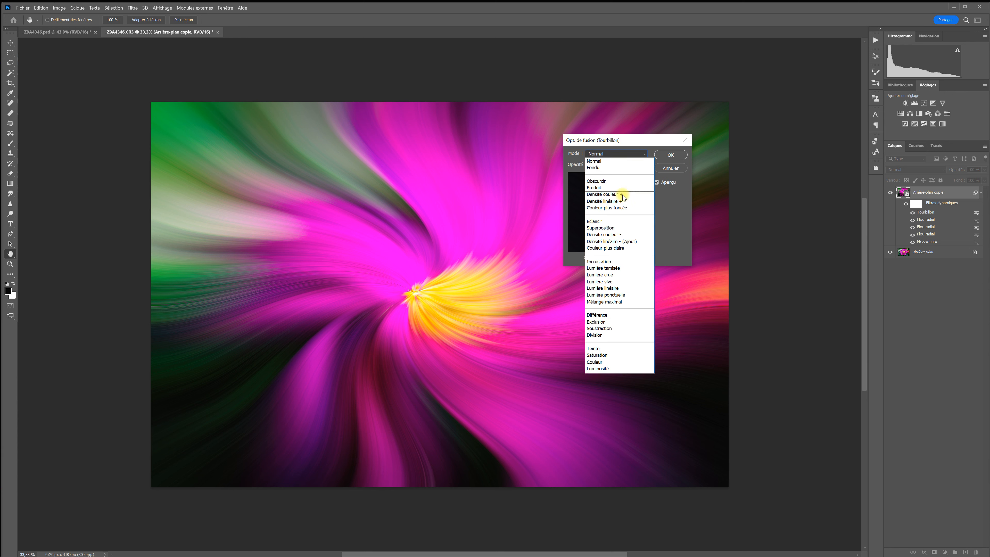
click(620, 181)
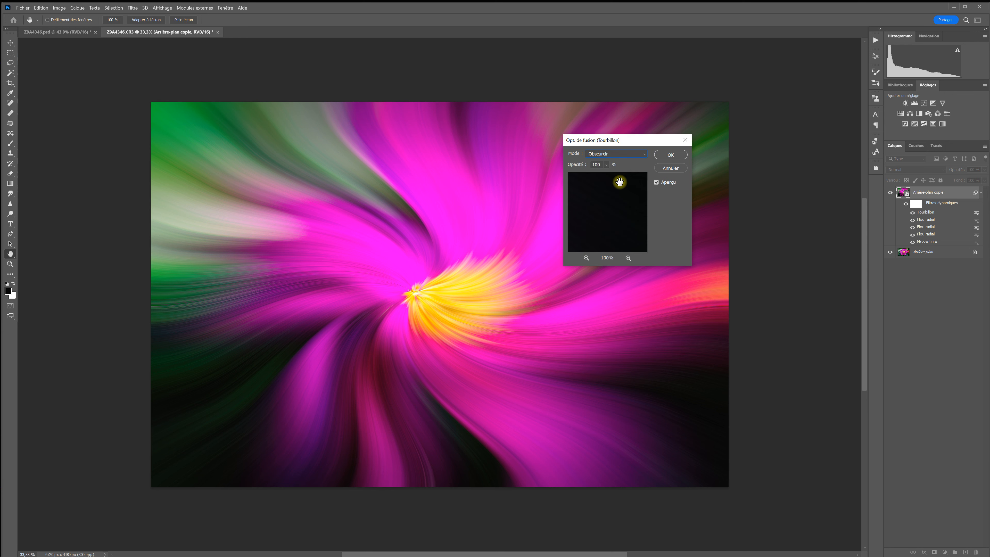
drag(629, 143, 788, 140)
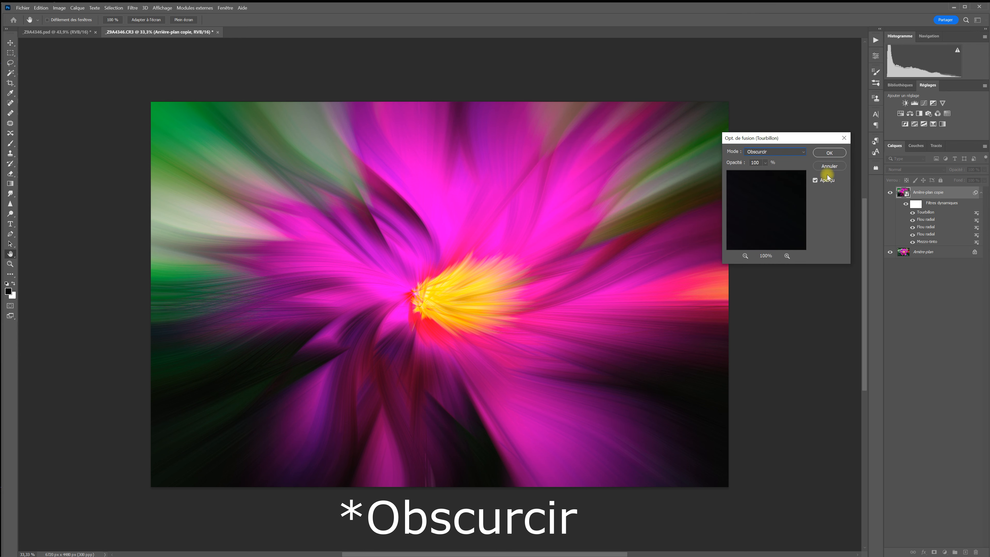
click(805, 152)
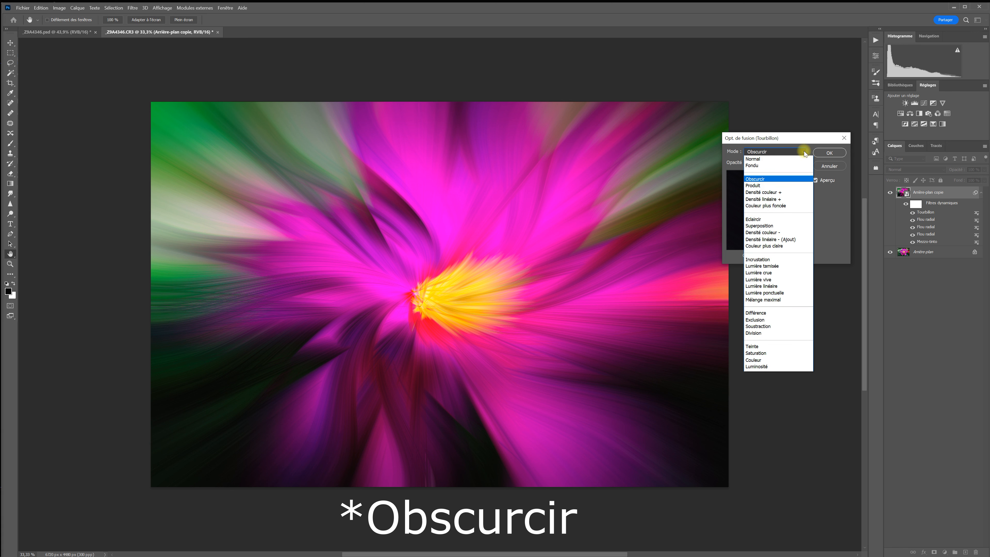
click(791, 186)
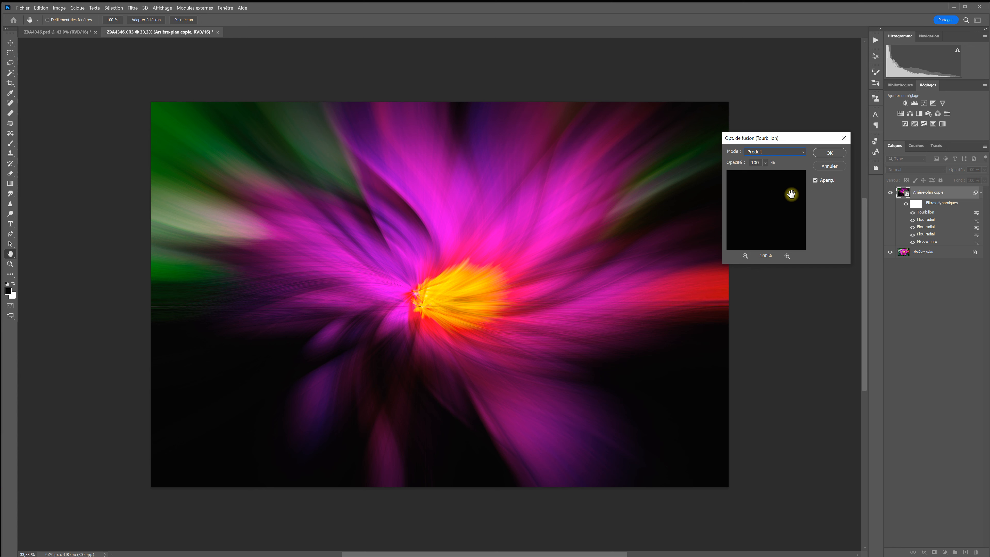
click(804, 152)
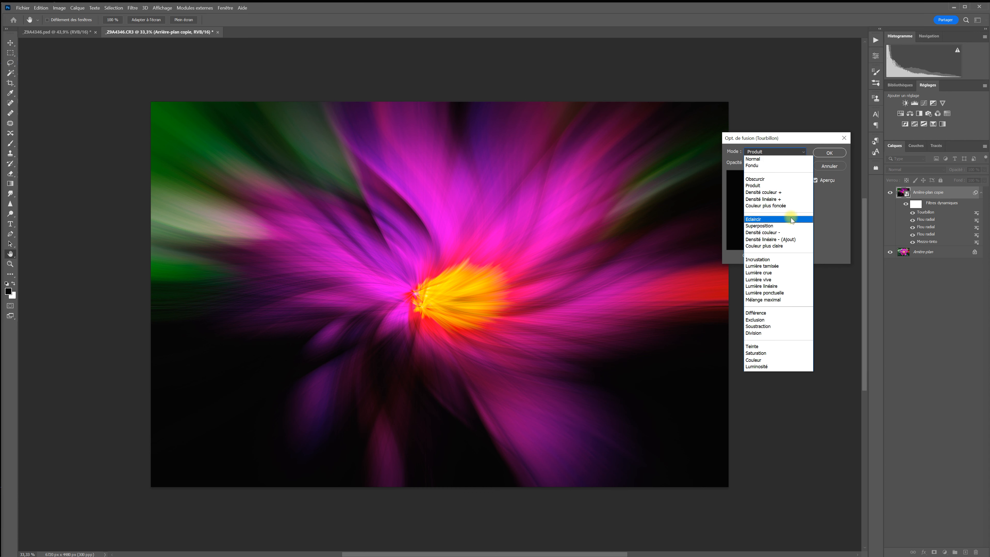
click(791, 220)
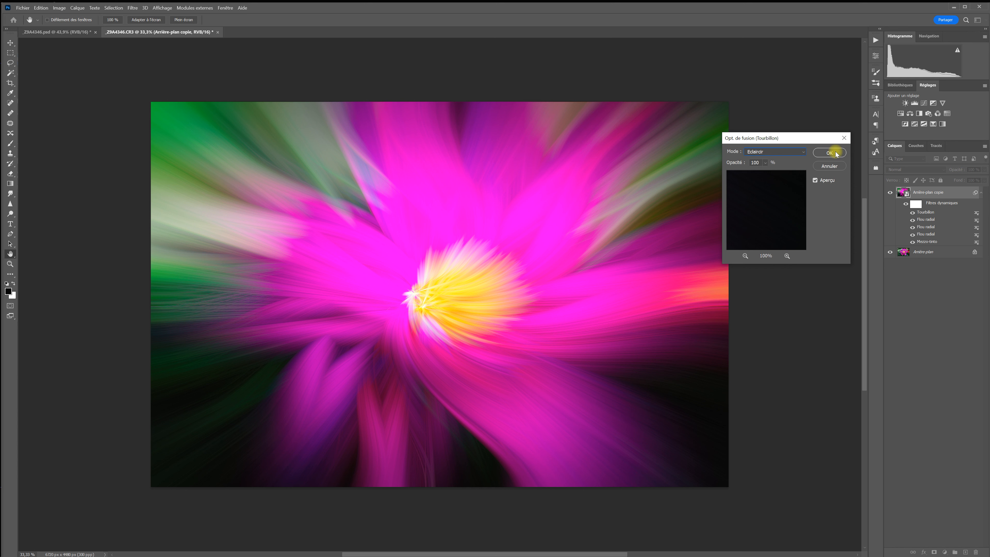
click(829, 153)
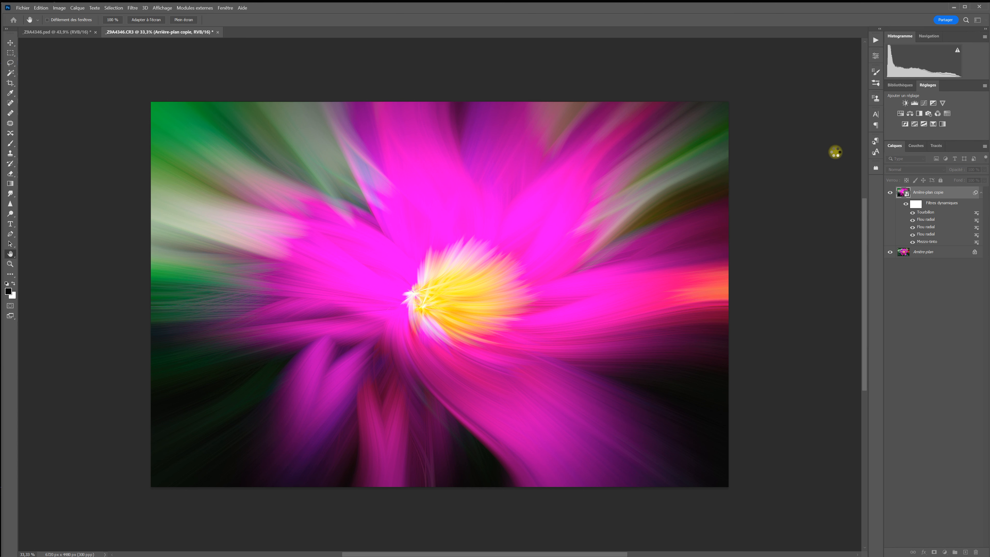
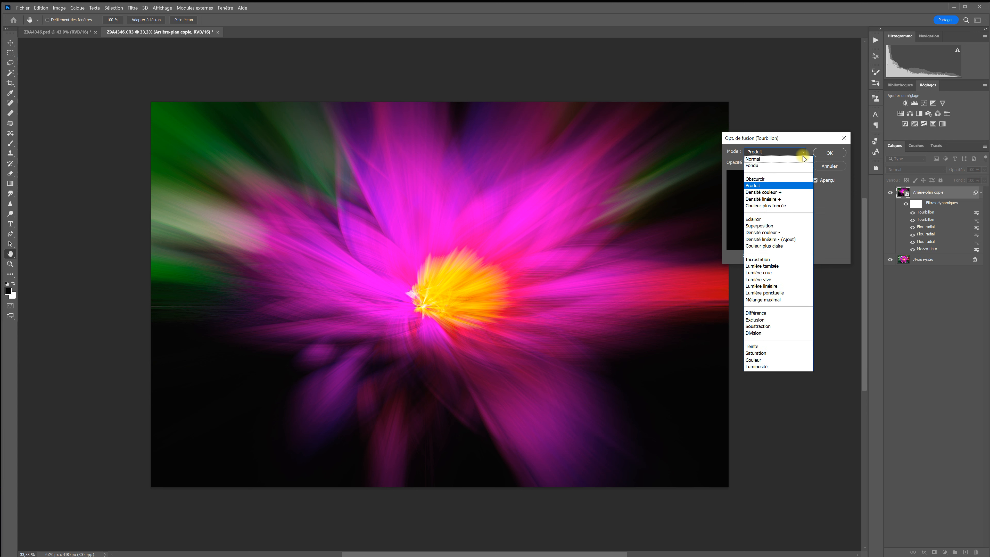
Set the second Tourbillon smart filter's blending mode to Eclaircir.
click(793, 221)
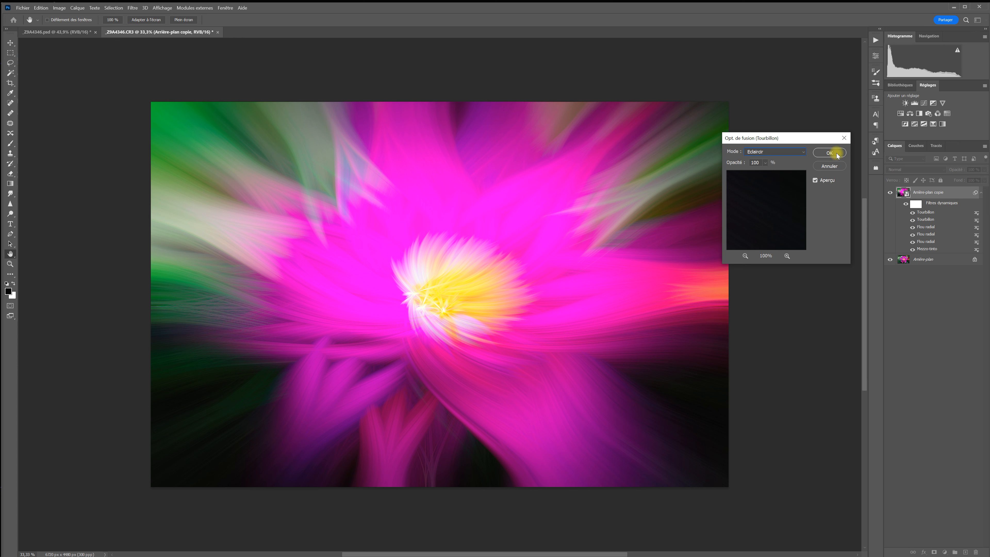
click(829, 152)
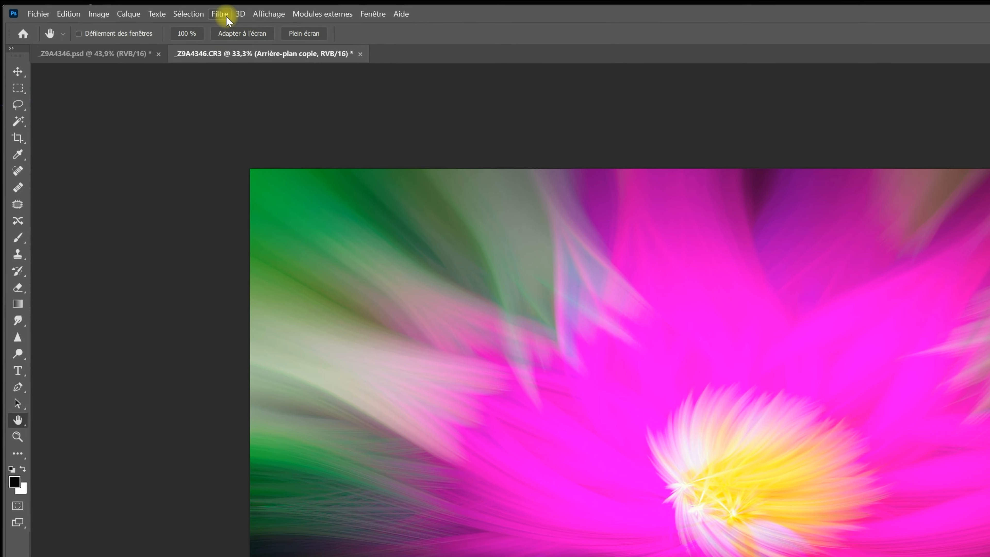
Apply a Camera Raw filter to the smart object layer with Clarté +74, Contraste +34, Noirs -18 and Vibrance +15.
click(185, 11)
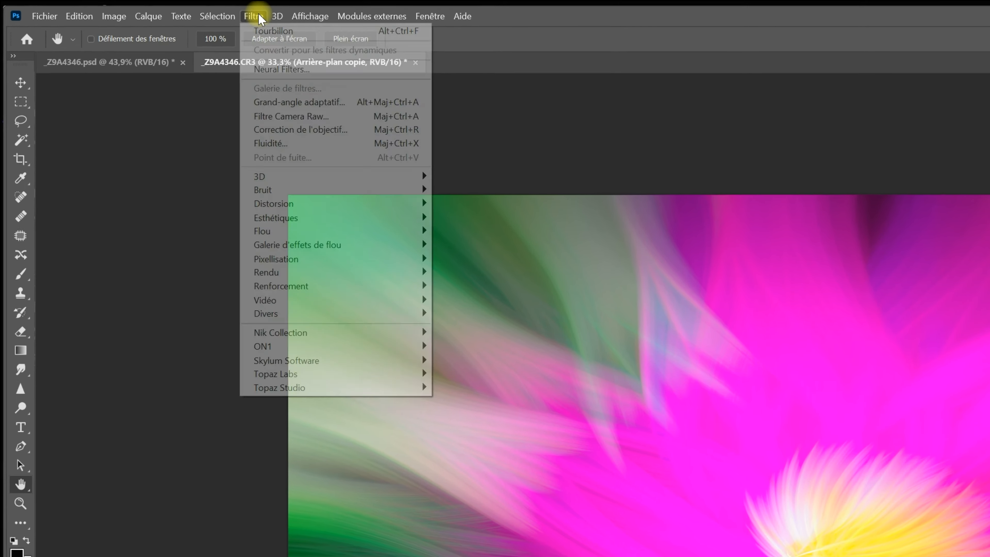
click(318, 122)
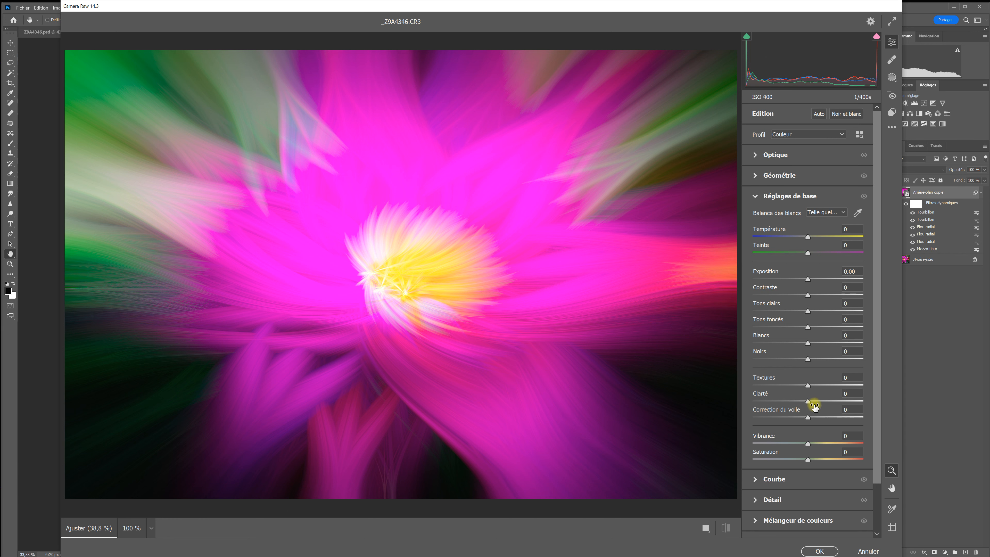
drag(807, 405, 848, 395)
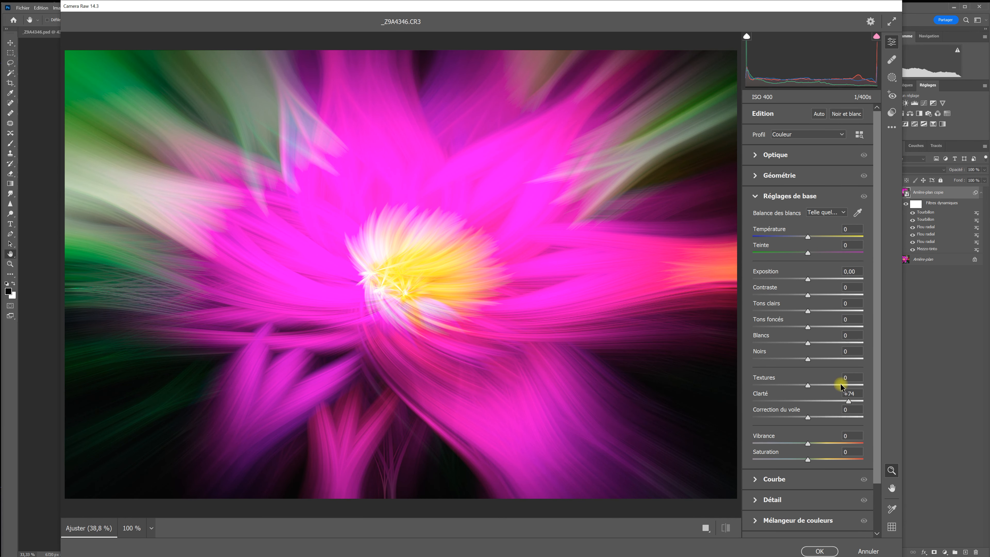
drag(807, 295, 827, 295)
drag(809, 358, 800, 355)
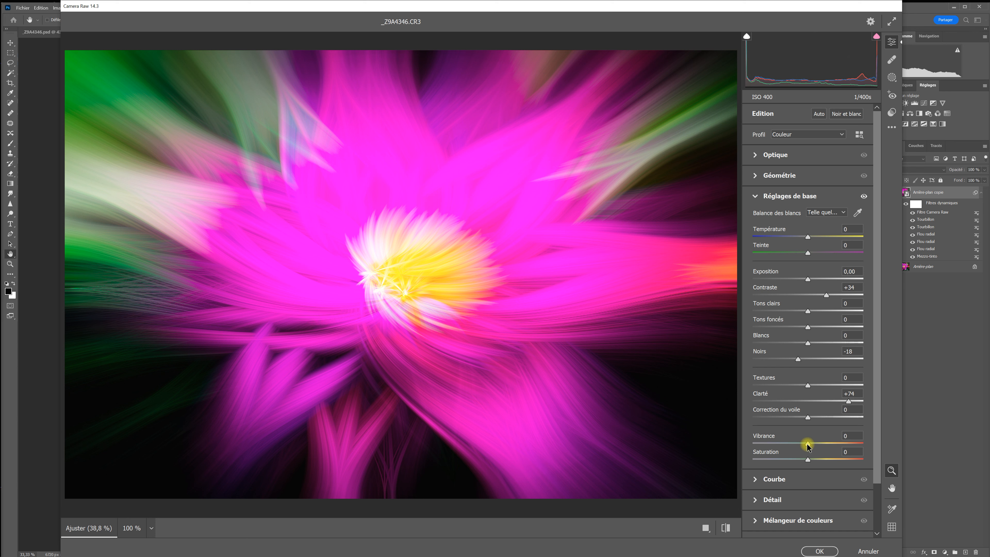
drag(807, 444, 816, 445)
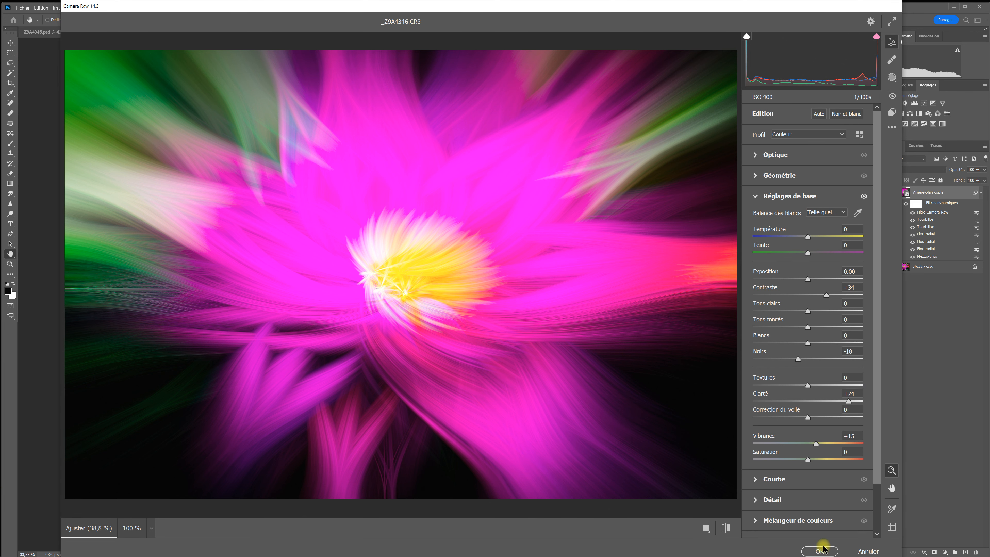
click(829, 551)
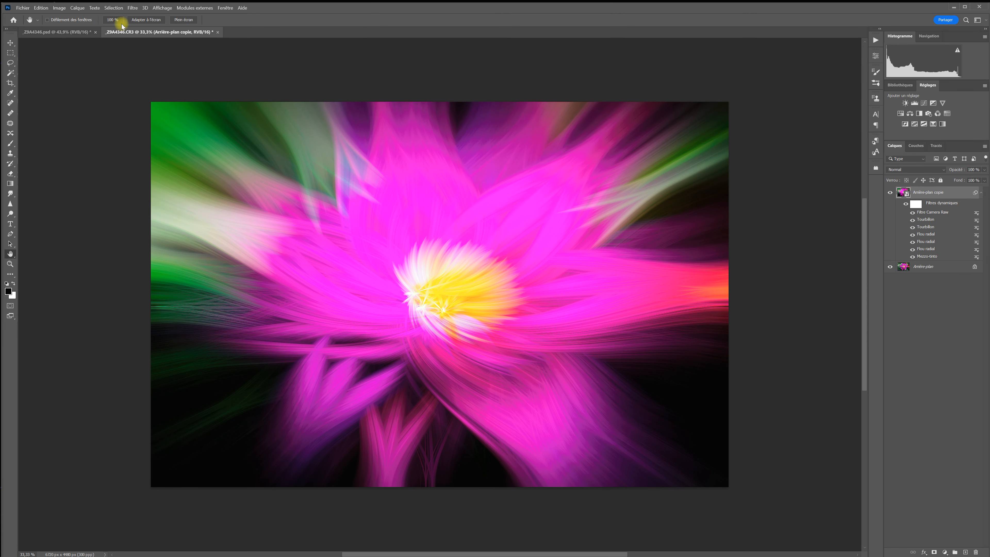
Apply a second Camera Raw filter to the smart object layer with Clarté +44.
click(133, 8)
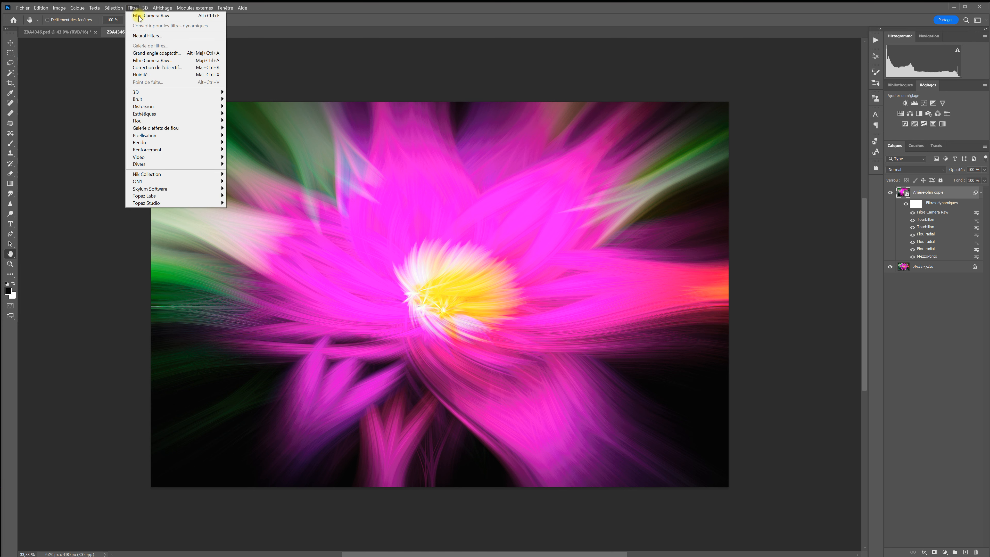
click(158, 61)
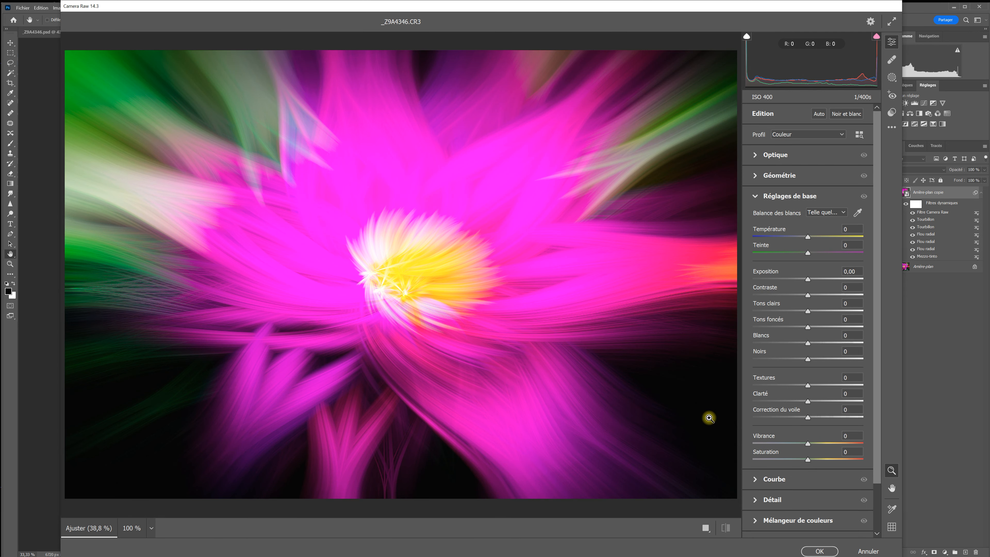
drag(807, 404, 831, 401)
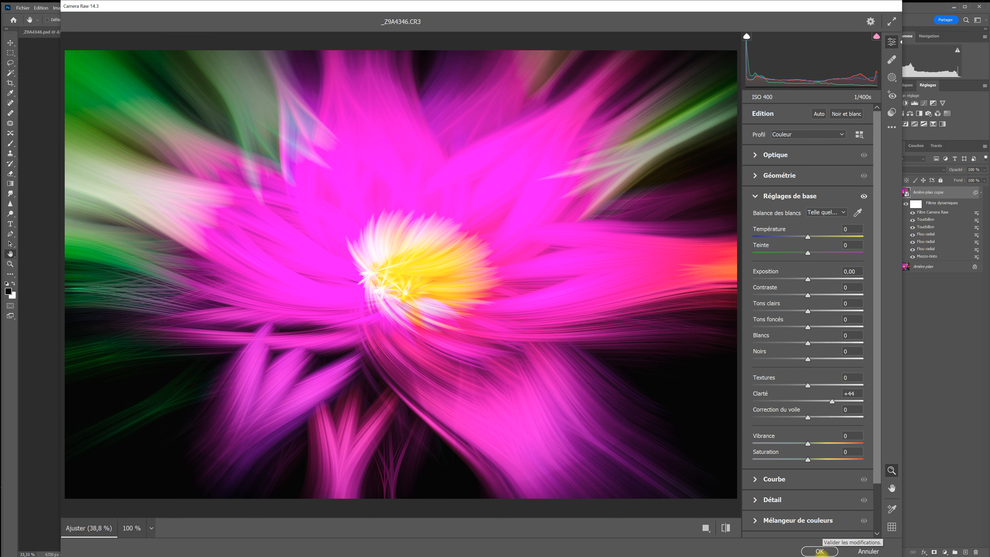
click(819, 551)
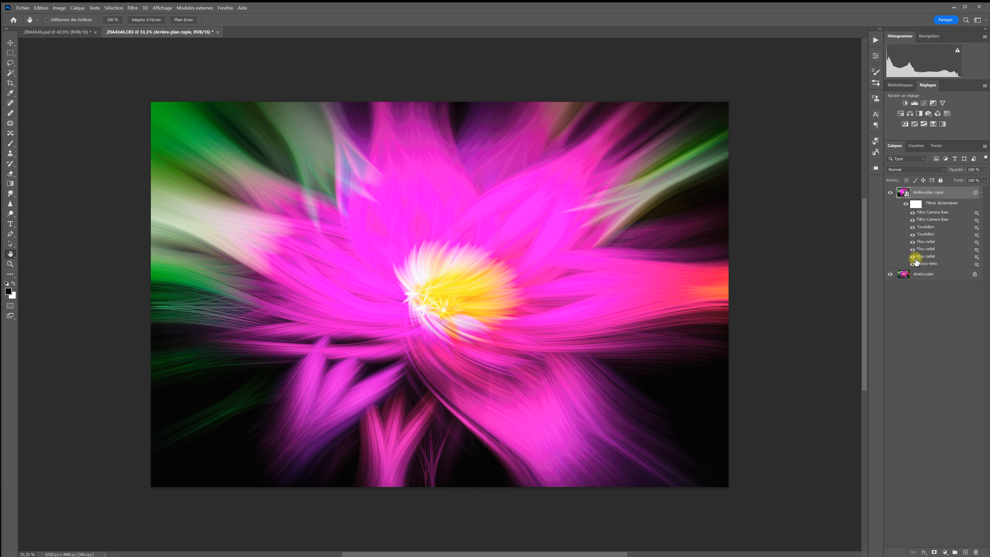
Stop recording the Tourbillon2 action.
click(876, 41)
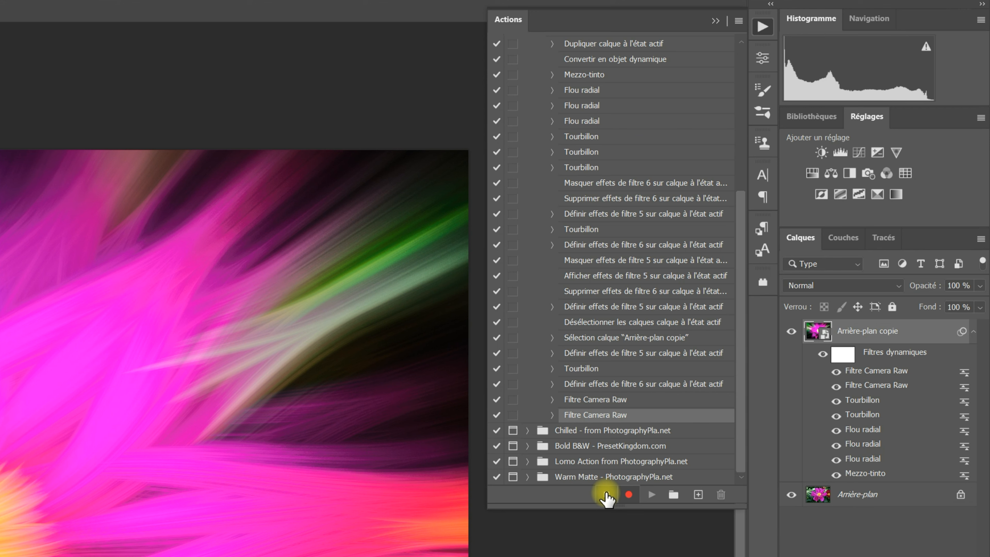
click(606, 494)
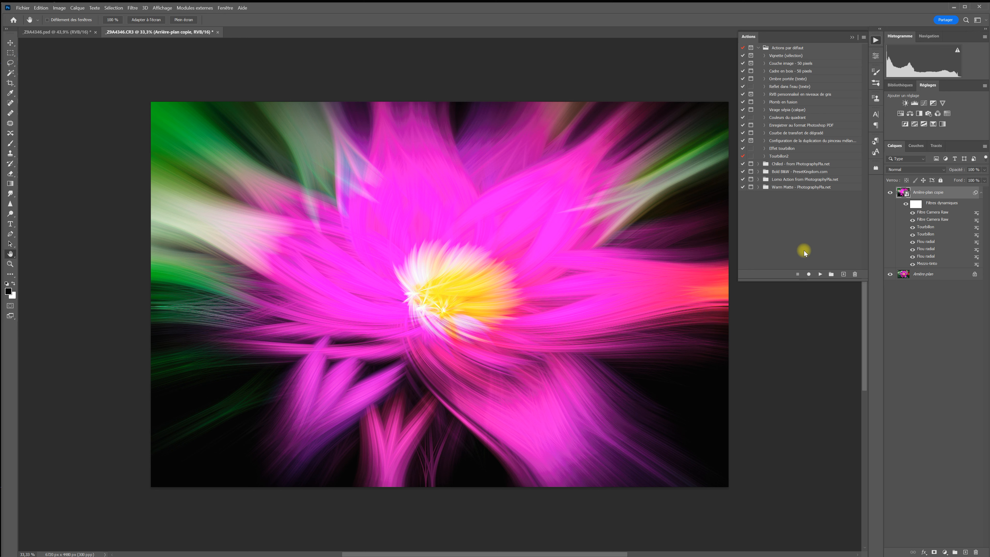
Hide the swirl copy layer, unlock the background layer, and place the swirl copy beneath it.
click(890, 192)
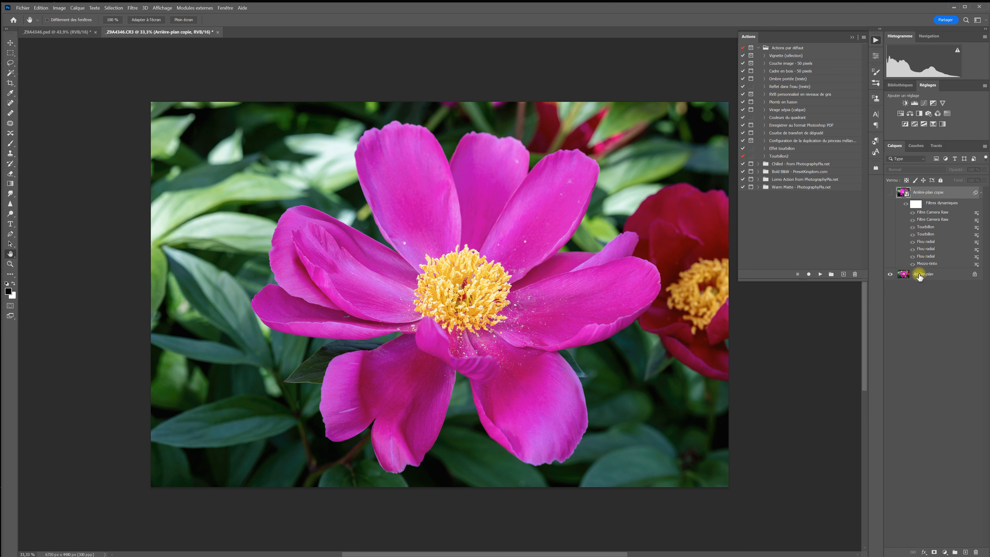
click(975, 275)
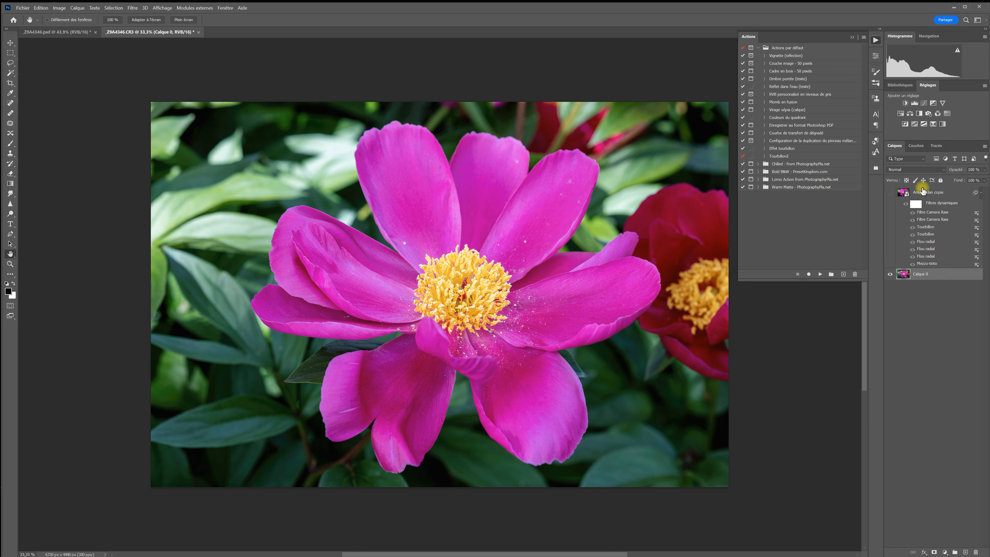
drag(922, 190, 925, 292)
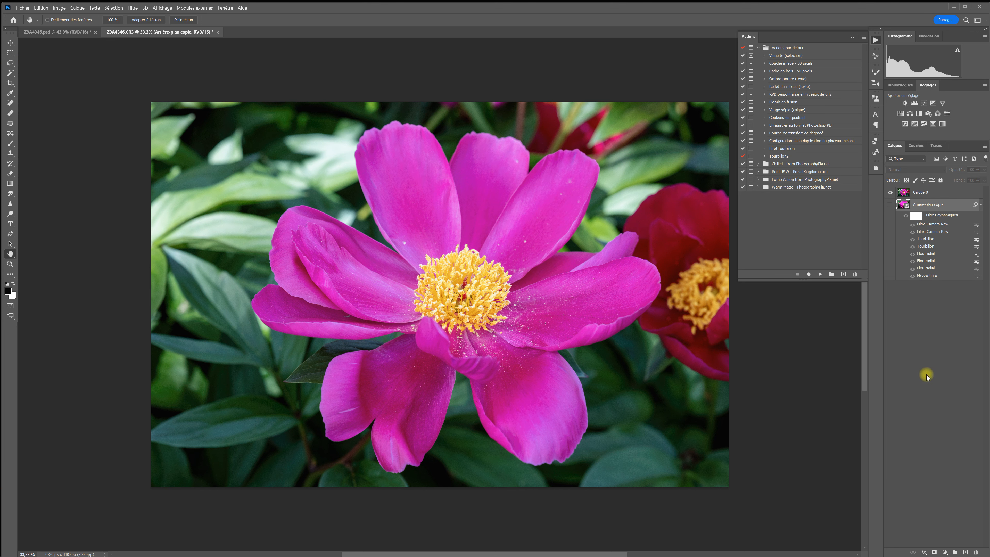
Mask Calque 0 to the flower using Select and Mask with automatic subject selection and about 14 px Contour progressif, and show the swirl layer beneath.
click(932, 197)
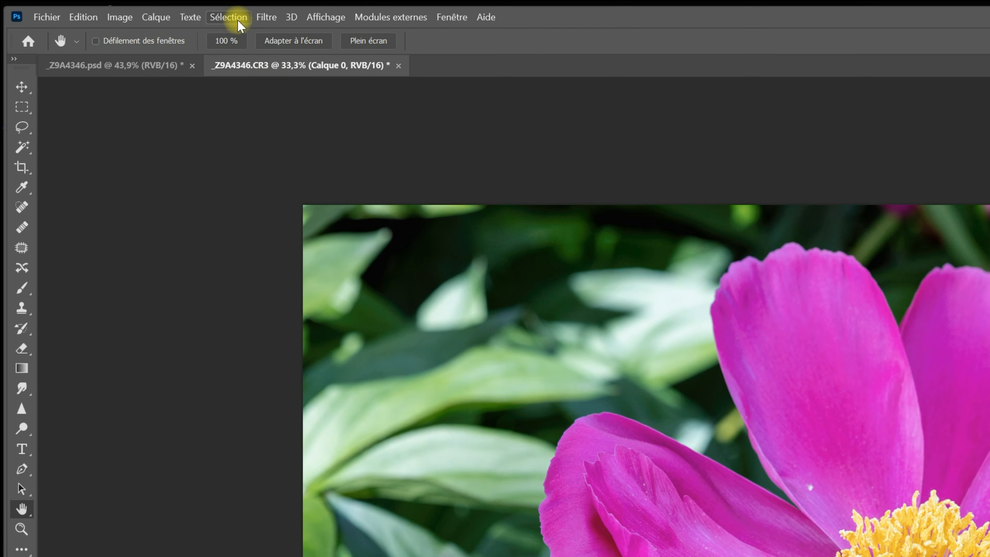
click(238, 21)
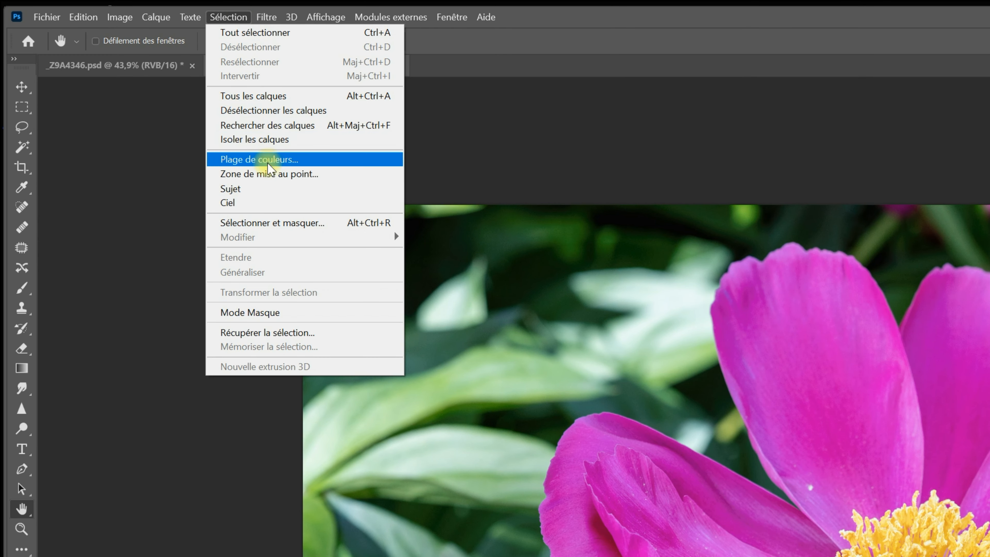
click(317, 225)
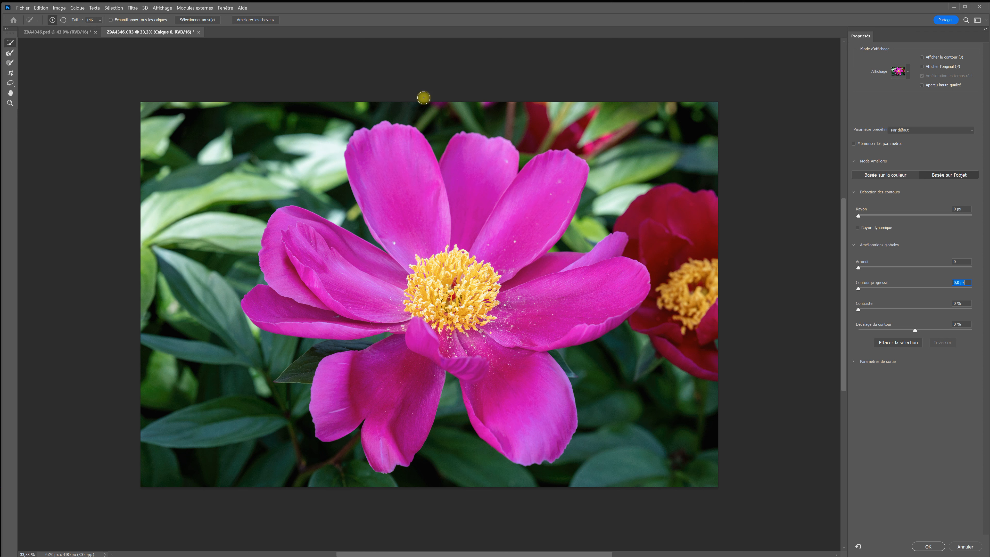
click(202, 20)
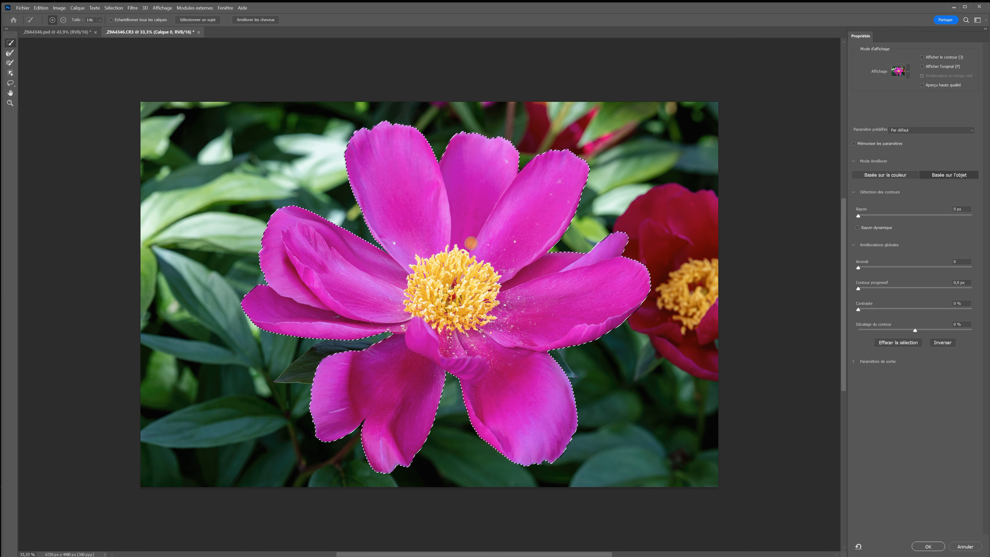
click(56, 20)
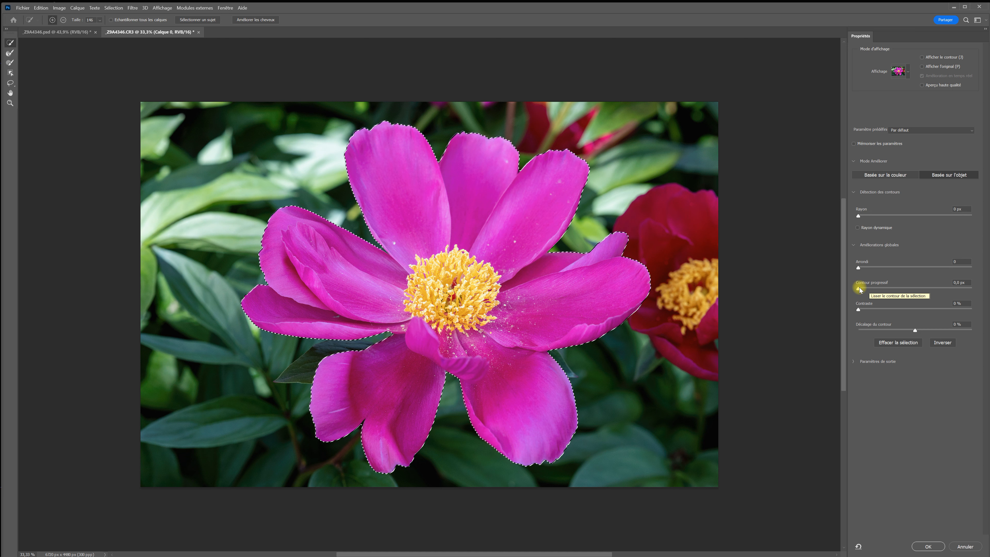
drag(859, 289, 905, 288)
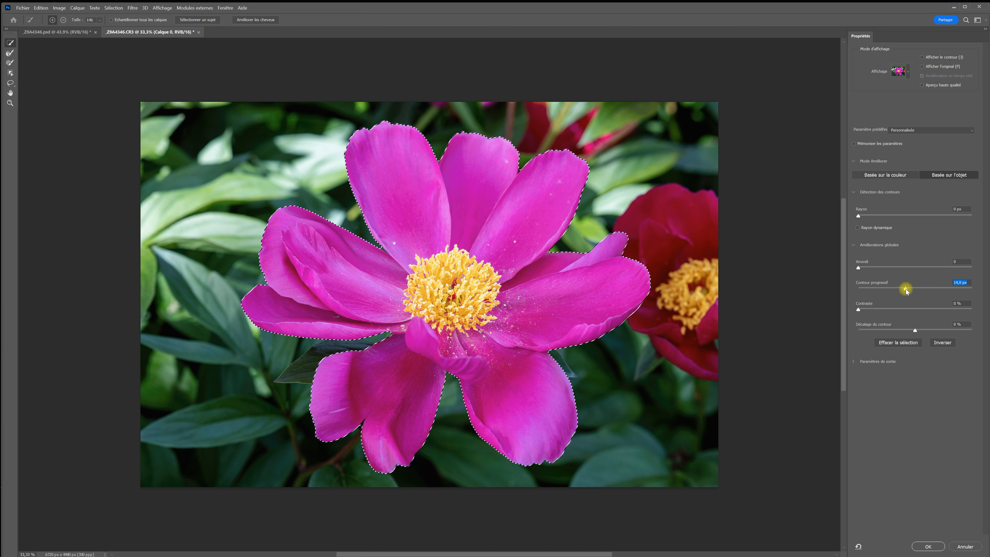
click(933, 545)
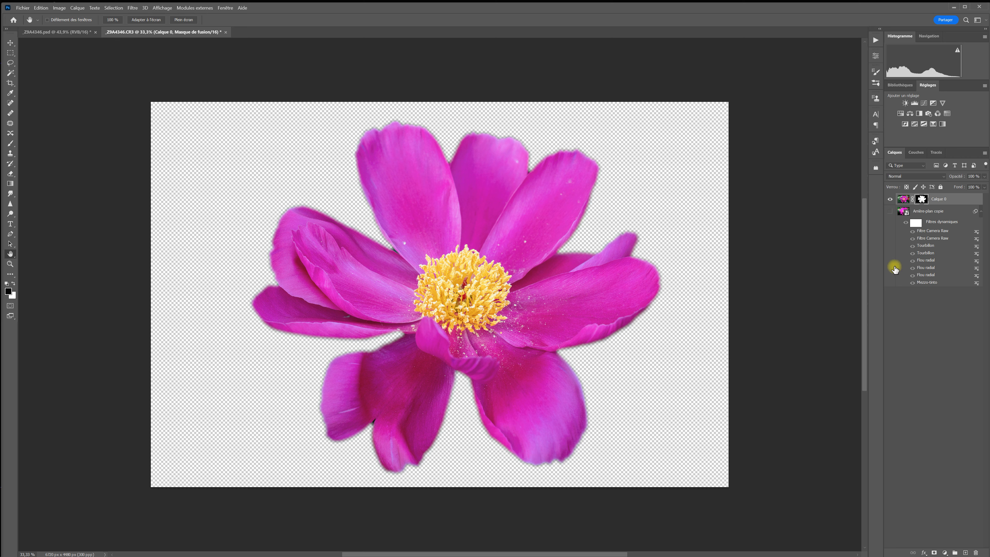
click(890, 212)
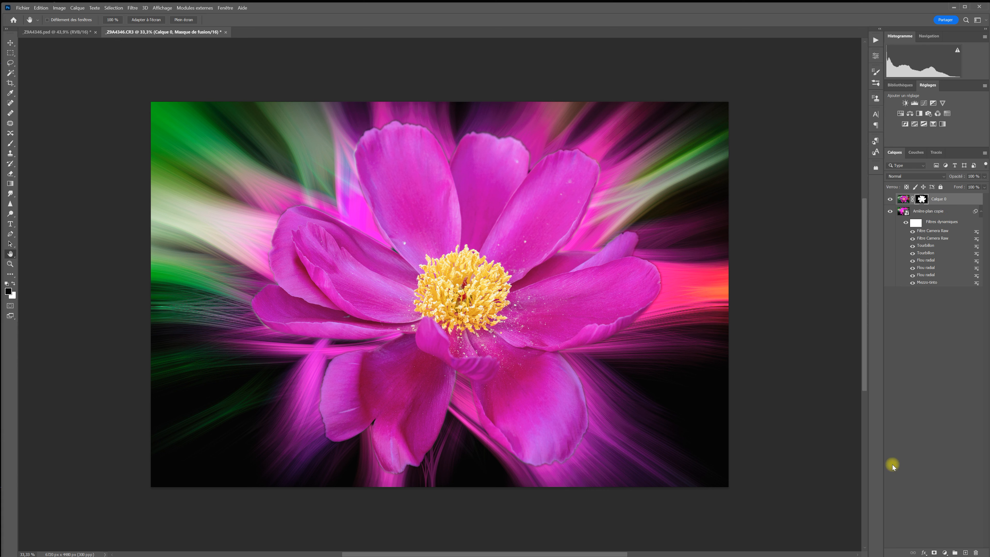
Scale the masked flower on Calque 0 to about 82% width and 81% height and position it over the centre of the swirl.
click(952, 199)
click(10, 44)
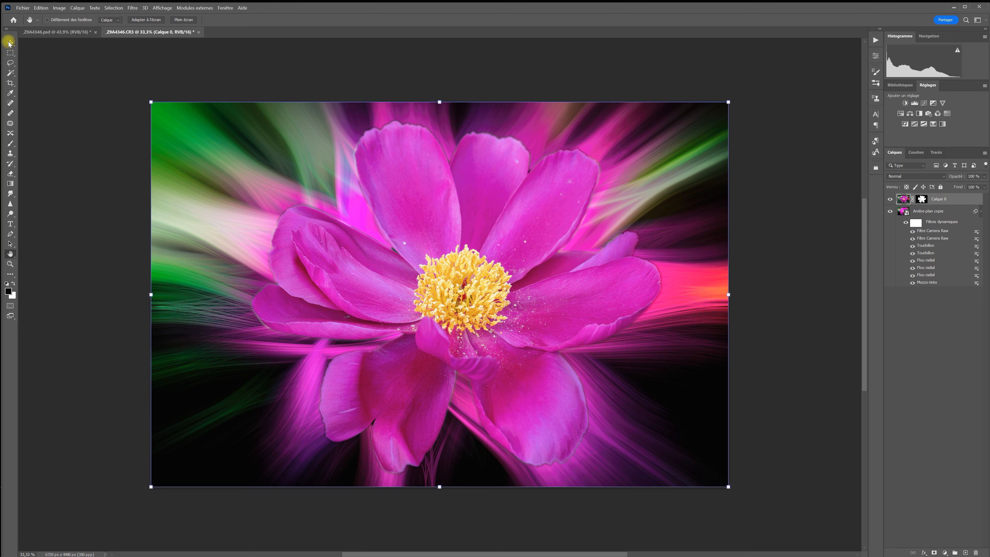
mouse_move(479, 273)
mouse_down()
mouse_move(523, 269)
mouse_move(433, 261)
mouse_move(536, 258)
mouse_move(448, 250)
mouse_move(474, 265)
mouse_move(464, 234)
mouse_move(467, 262)
mouse_up()
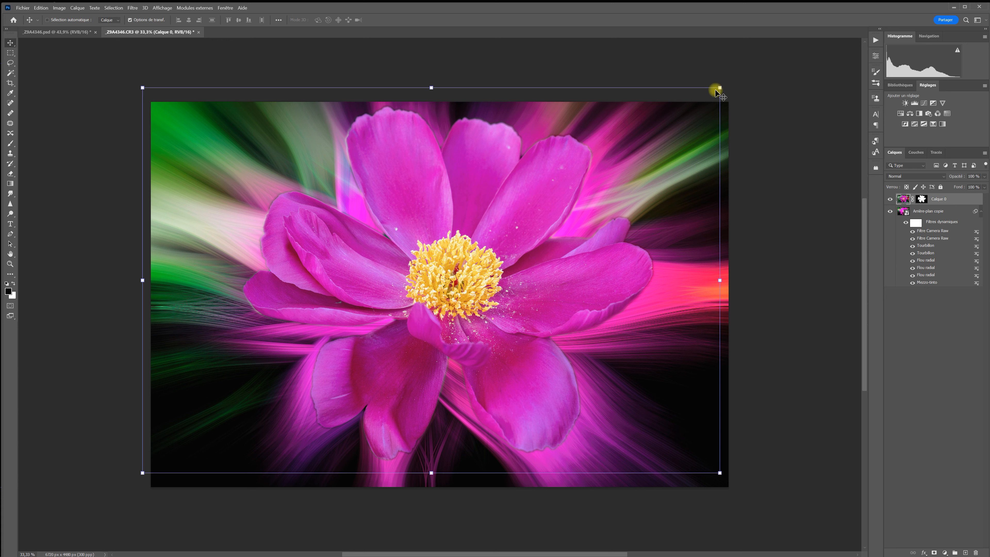
drag(719, 87, 668, 135)
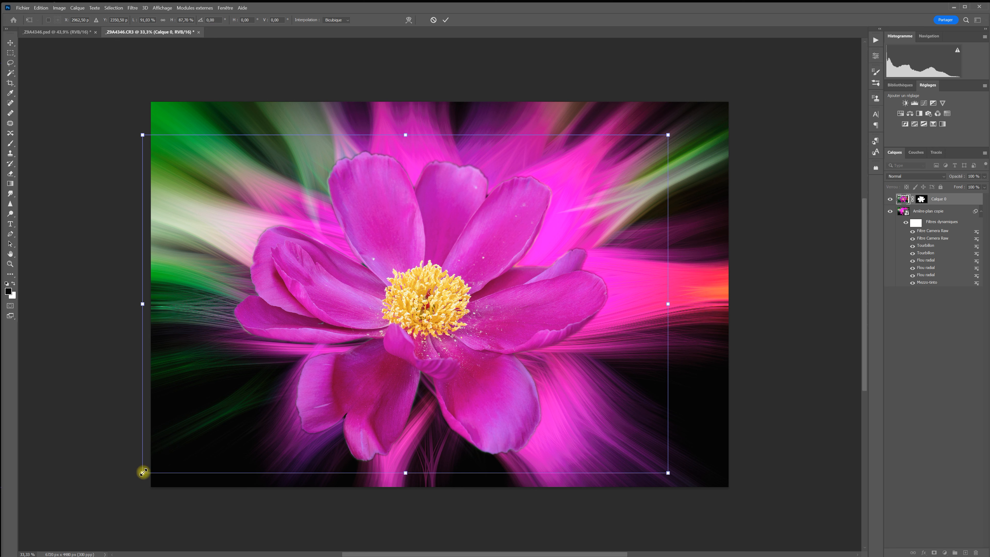
drag(143, 471, 194, 447)
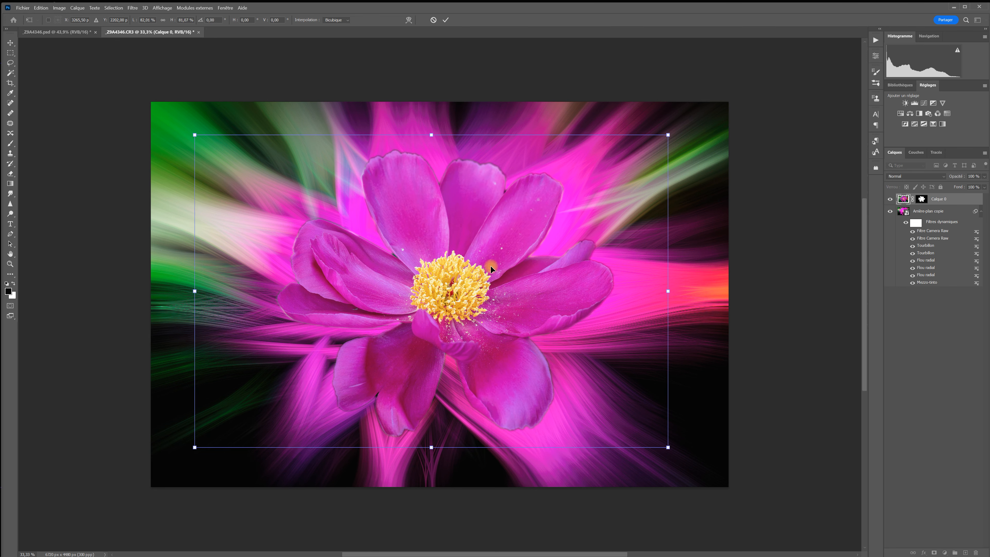
mouse_move(467, 288)
mouse_down()
mouse_move(456, 294)
mouse_move(466, 290)
mouse_up()
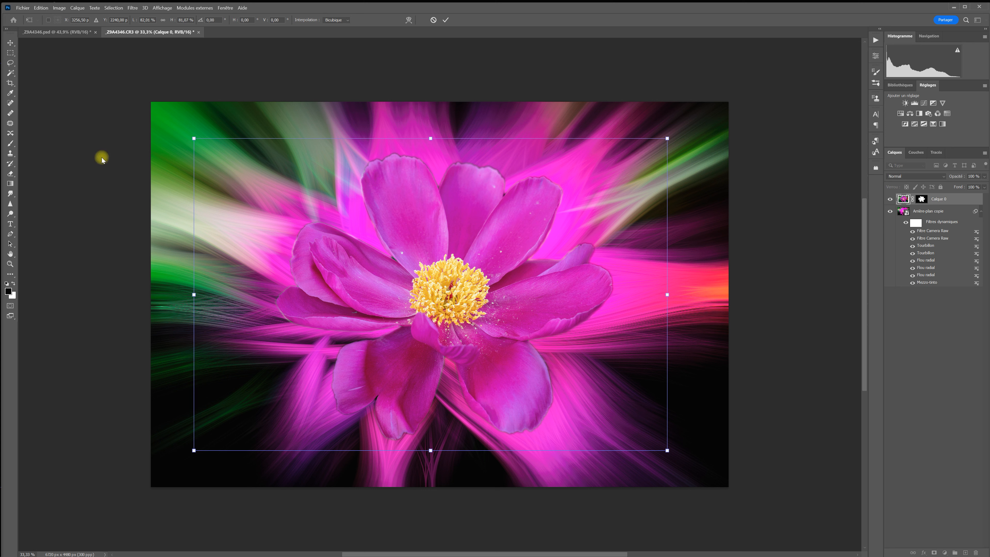
click(10, 254)
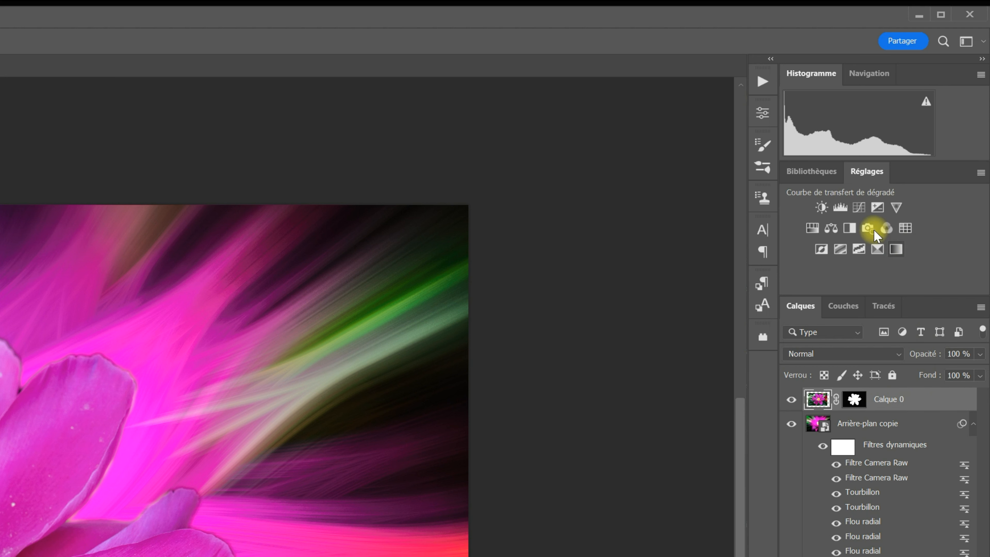
Add a Courbes adjustment clipped to Calque 0 and raise its curve to brighten only the flower.
click(859, 209)
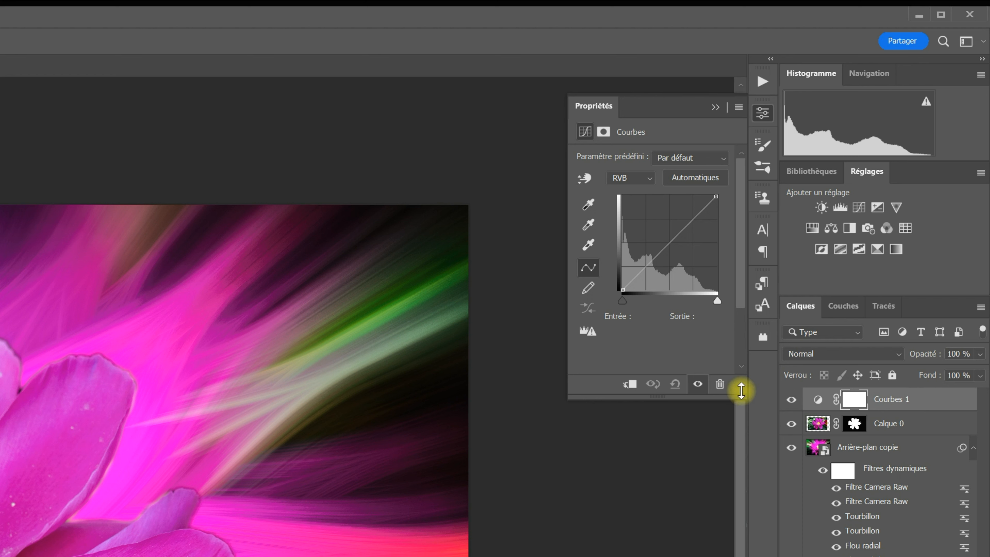
click(630, 384)
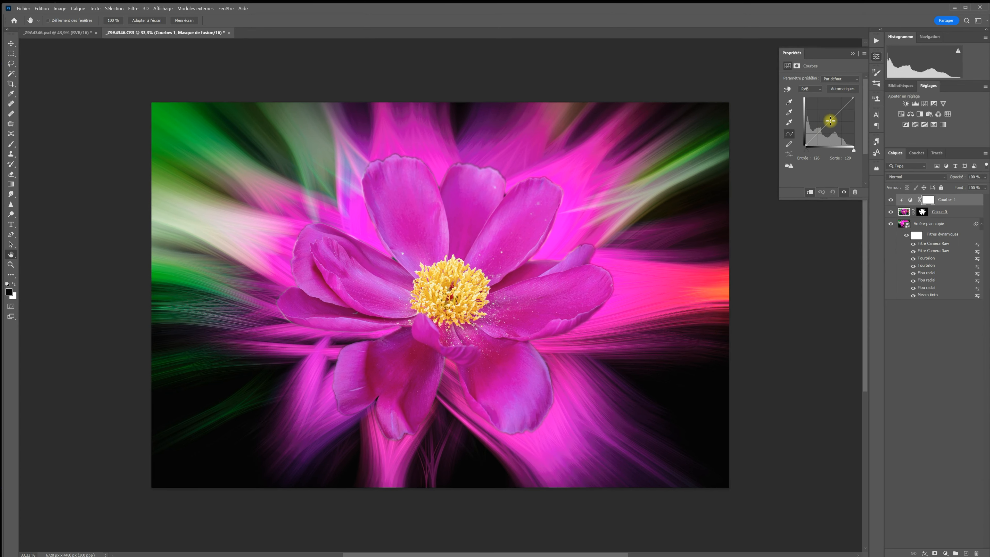
drag(800, 146, 818, 135)
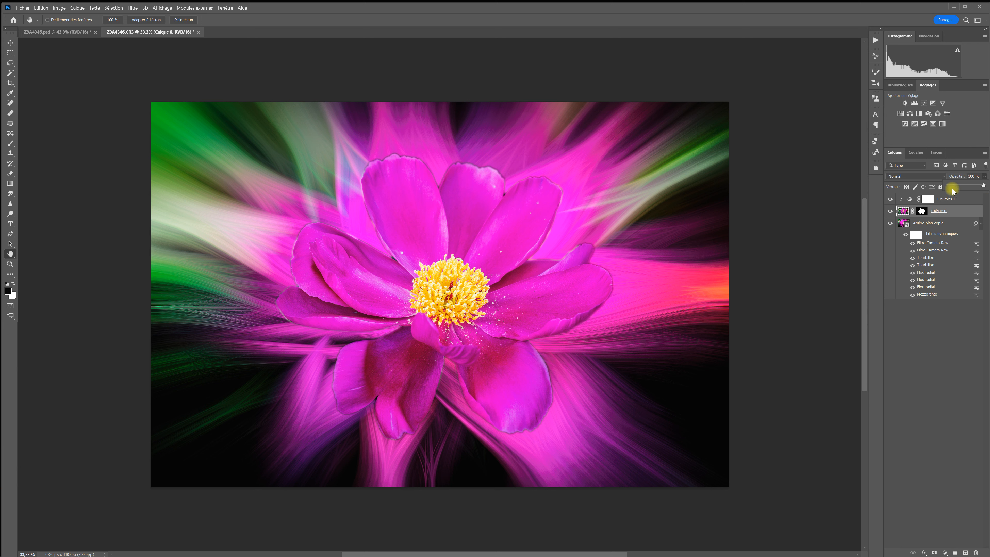
Keep Calque 0 in Normal blending mode and reduce its opacity to about 80%.
click(957, 210)
click(943, 176)
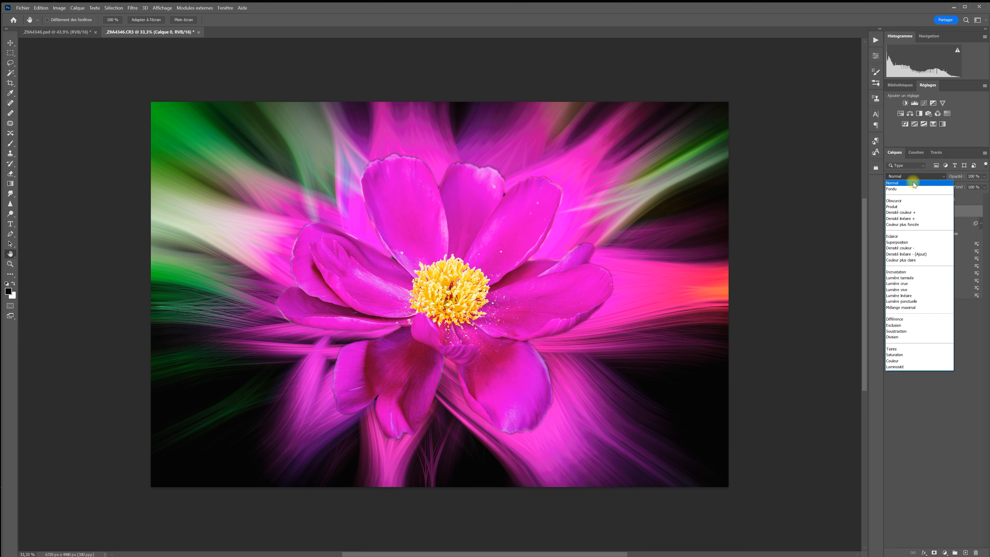
click(913, 183)
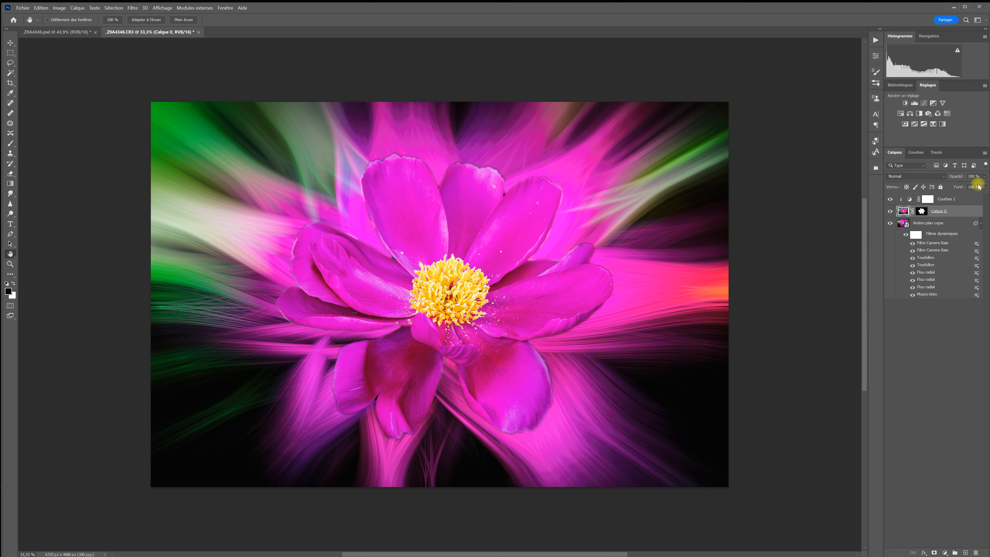
click(985, 176)
drag(984, 187, 979, 187)
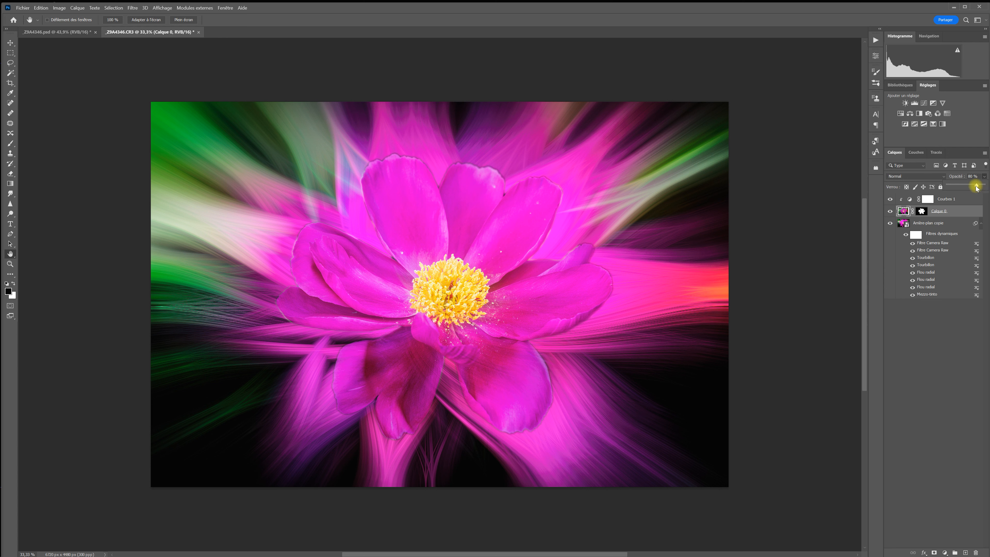
Soften the edge of Calque 0's layer mask with a Contour progressif of 9,4 px and clear the selection.
key(g)
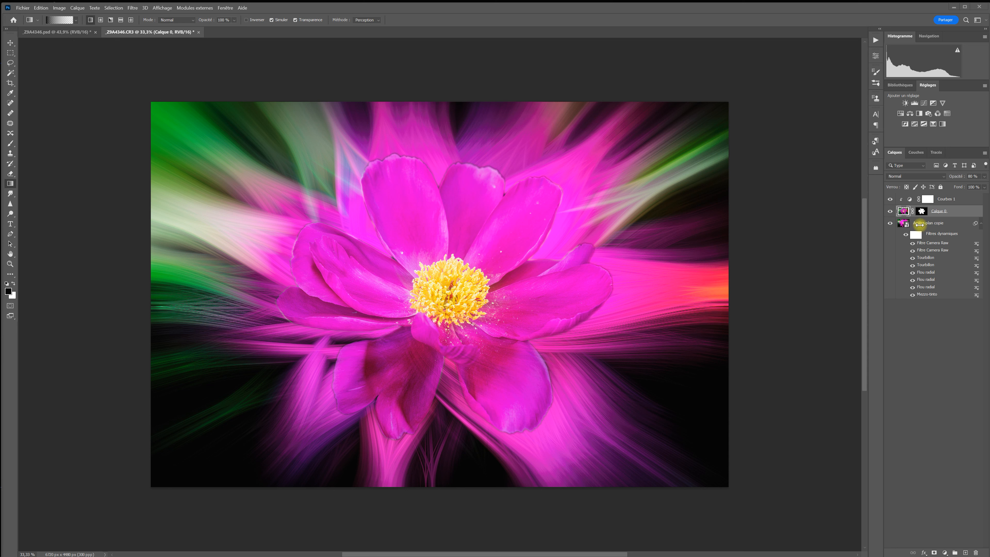
click(922, 212)
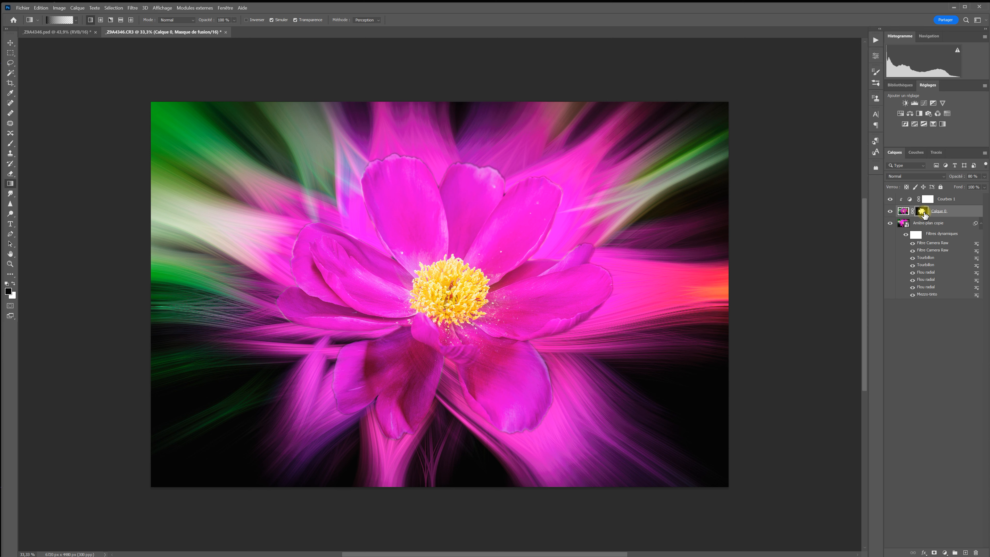
double_click(923, 211)
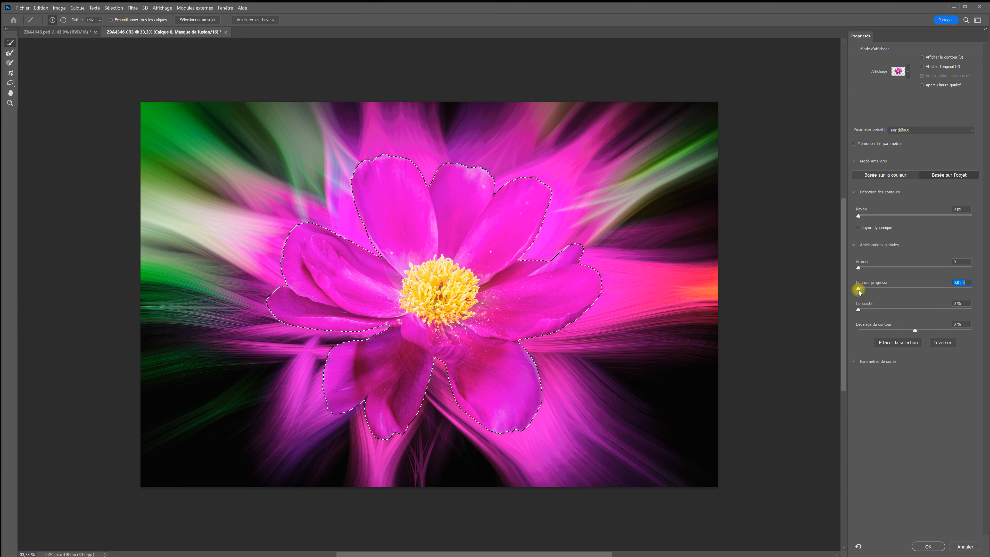
drag(858, 290, 888, 288)
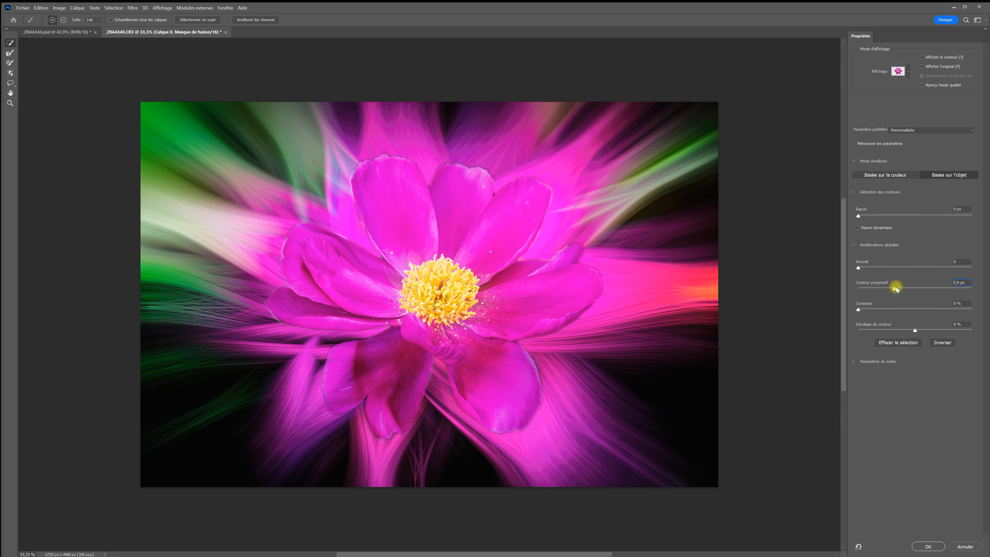
drag(897, 289, 903, 288)
click(939, 546)
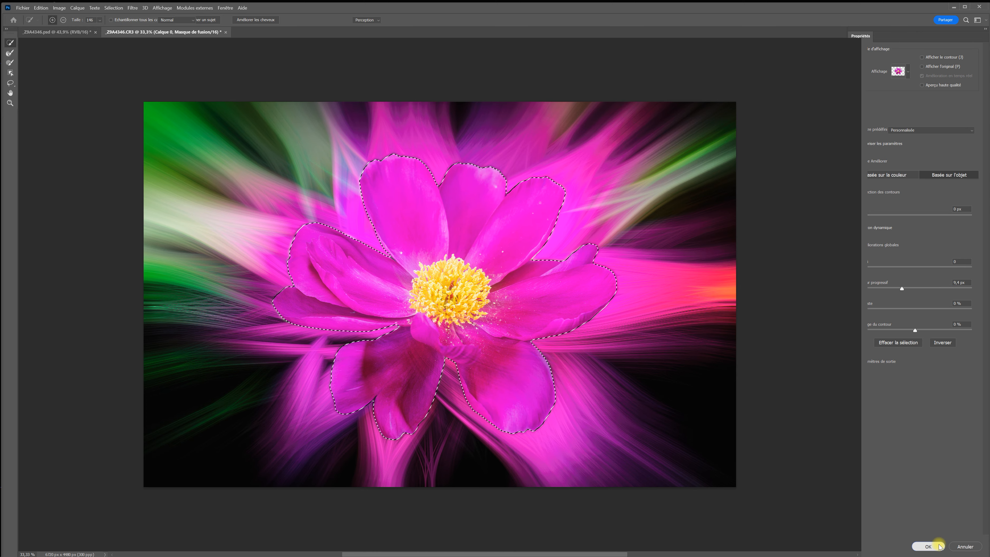
key(ctrl+d)
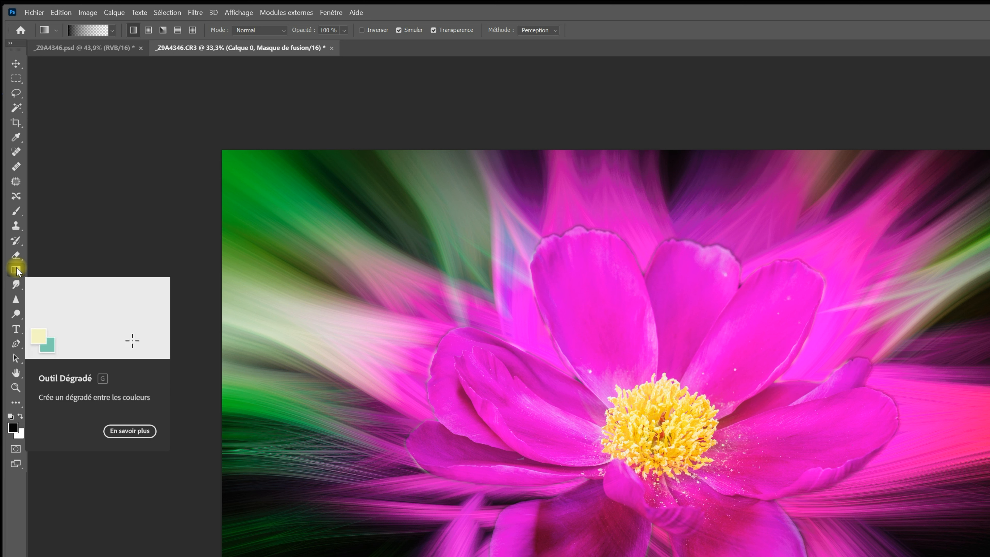
Set the Gradient tool to the basic preset Premier plan -> transparent.
click(113, 32)
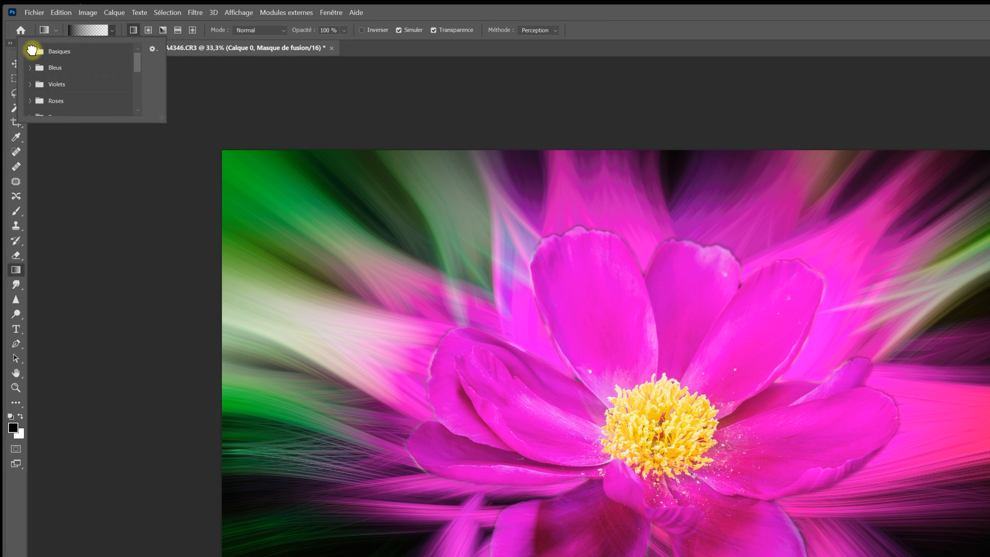
click(31, 50)
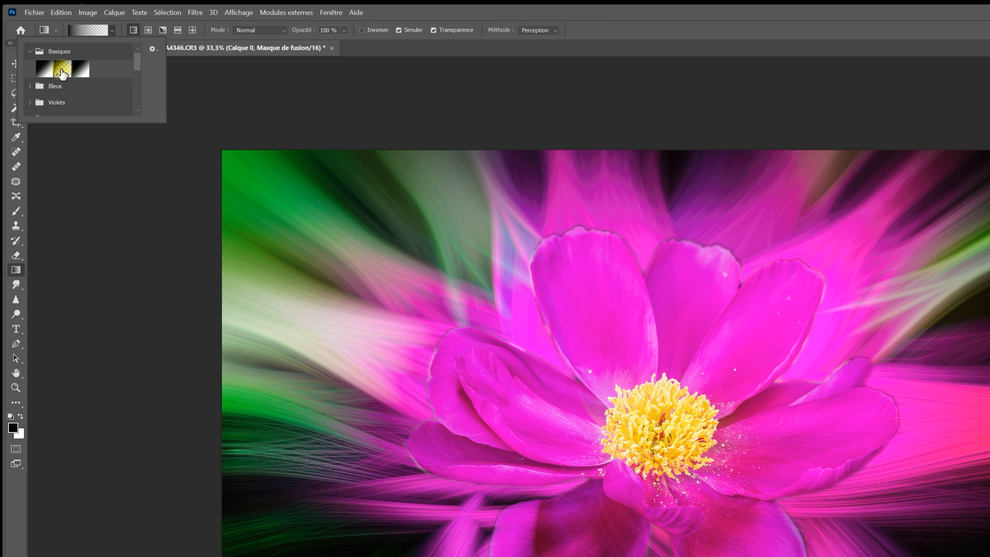
click(62, 69)
click(97, 32)
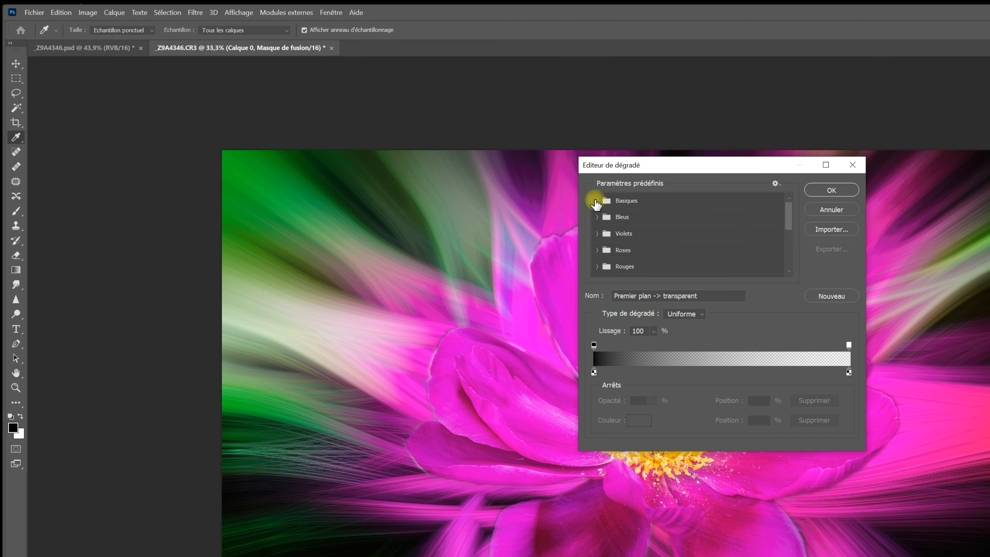
click(594, 200)
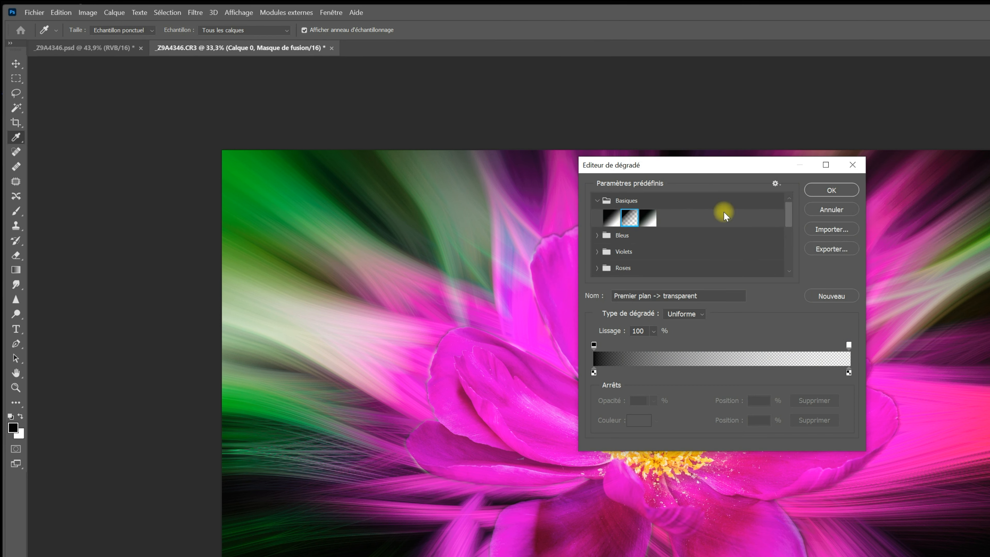
click(820, 191)
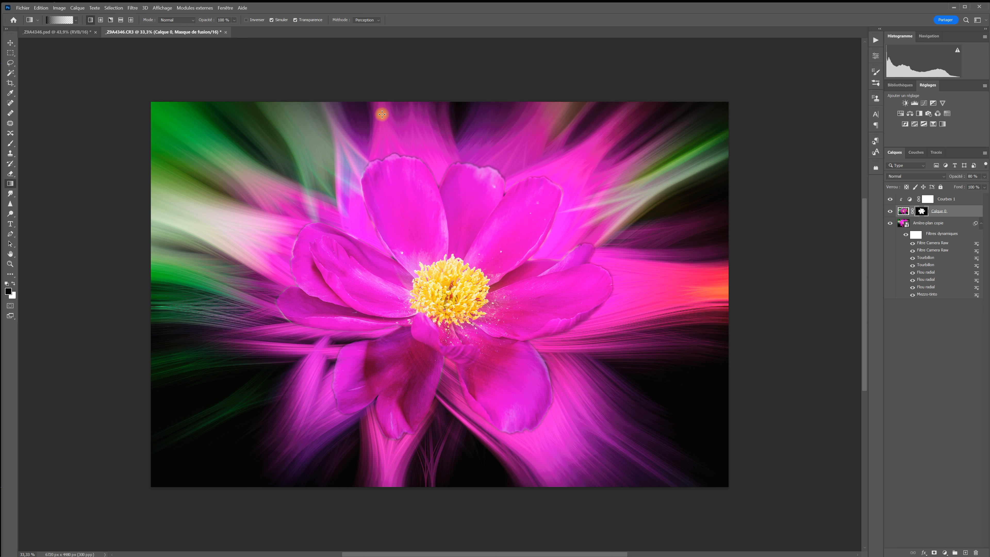
Draw short black-to-transparent gradients inward over the outer end of the flower's upper-left petal on Calque 0's mask to blend it into the swirl.
drag(382, 115, 396, 186)
drag(385, 126, 399, 181)
drag(408, 127, 407, 176)
drag(422, 135, 451, 186)
drag(439, 138, 430, 176)
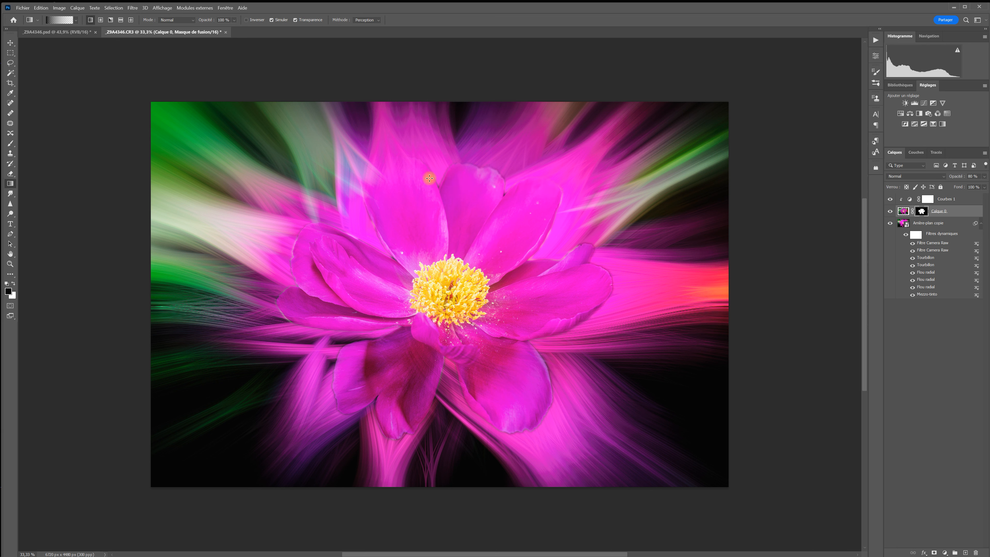
Fade the outer ends of the flower's upper-left and left petals with short inward black-to-transparent gradients on Calque 0's mask.
drag(419, 131, 429, 183)
drag(345, 188, 393, 239)
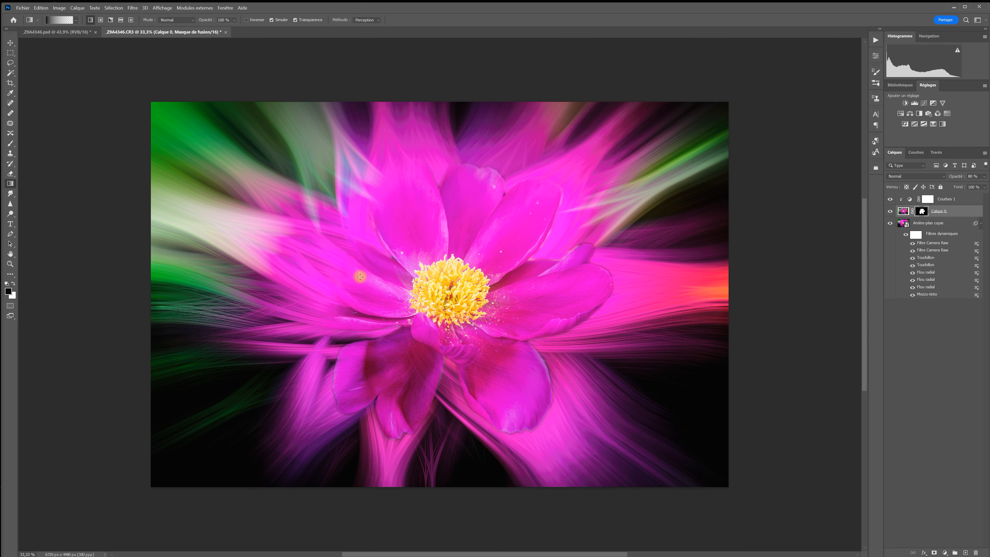
key(ctrl+z)
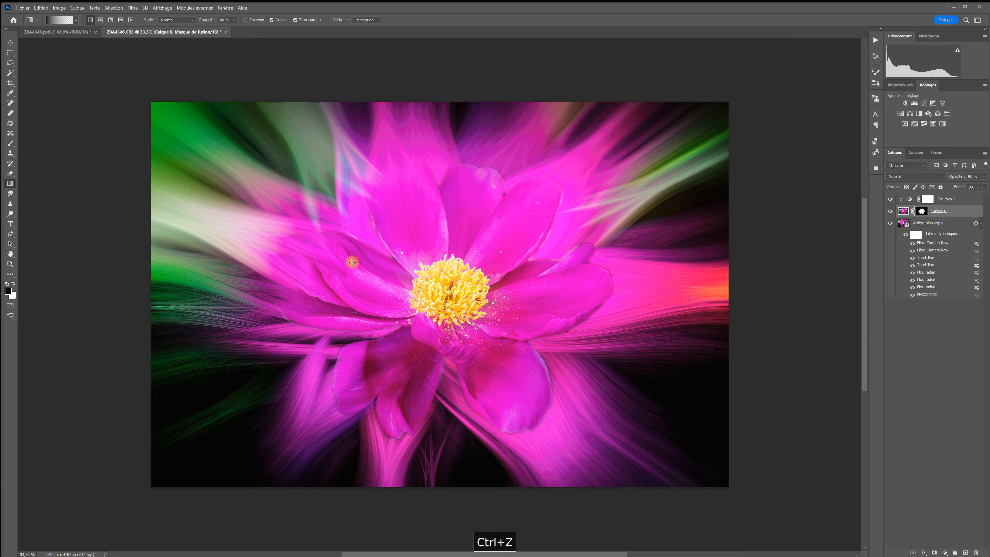
drag(284, 240, 355, 272)
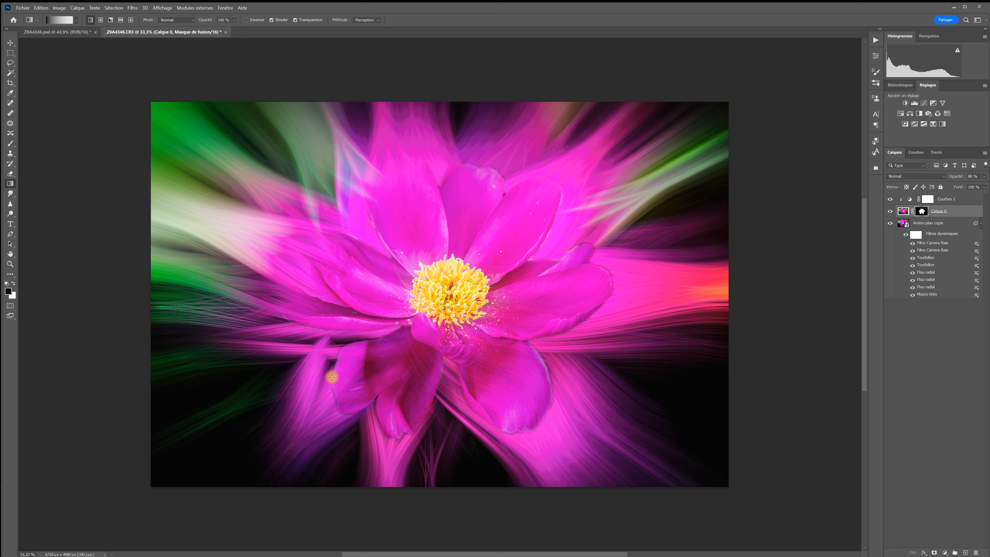
Blend the outer edge and lower tip of the flower's lower-left petals into the swirl with inward gradients on Calque 0's mask.
drag(313, 417, 346, 377)
drag(312, 388, 355, 353)
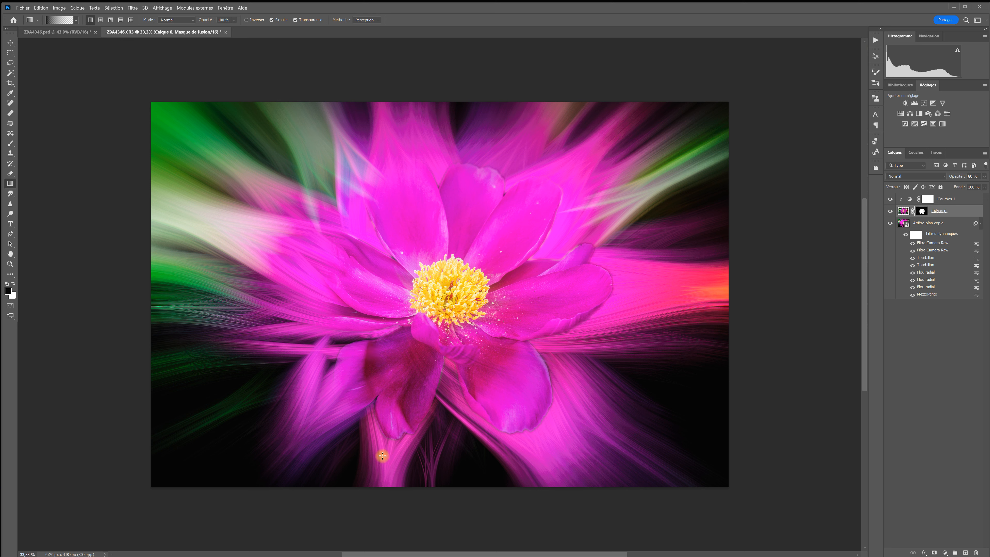
drag(389, 468, 374, 430)
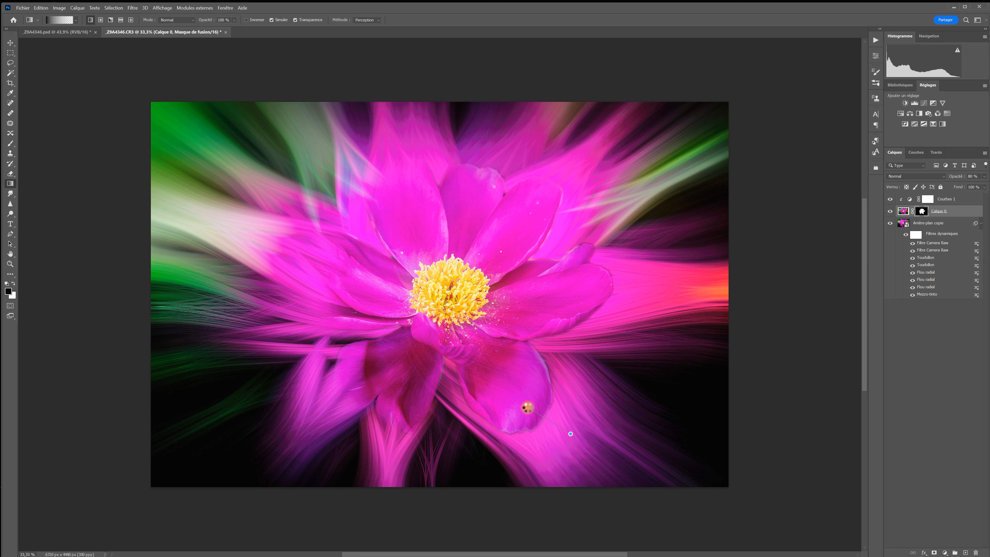
Blend the outer edges of the lower-right, right and top petals into the swirl with inward gradients on Calque 0's mask.
drag(570, 393, 525, 385)
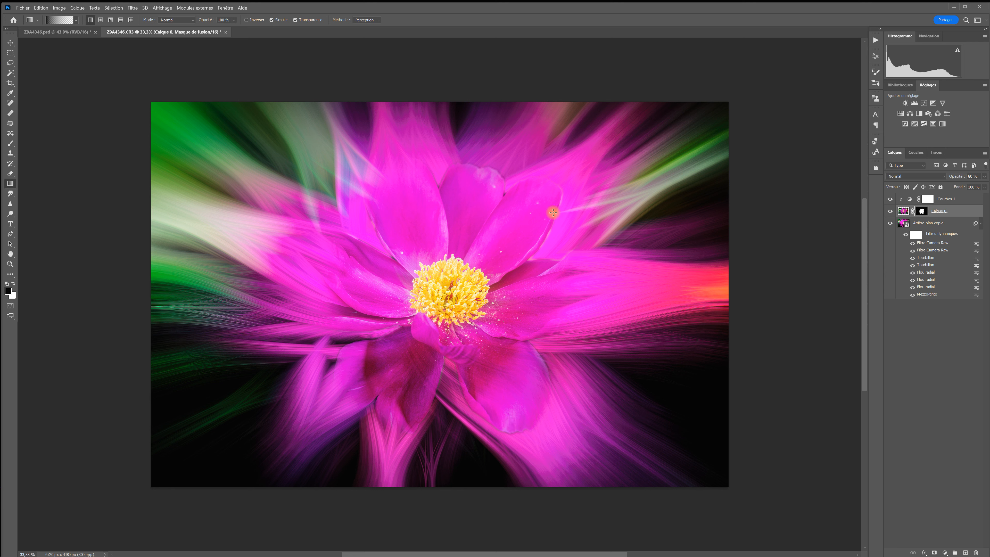
drag(529, 138, 494, 204)
drag(513, 151, 487, 225)
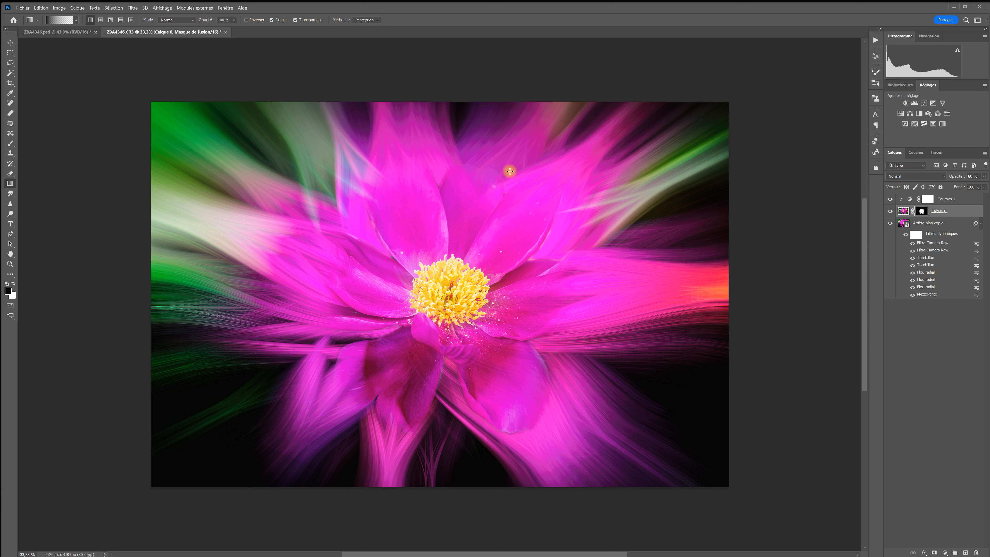
drag(428, 145, 442, 210)
drag(546, 461, 482, 429)
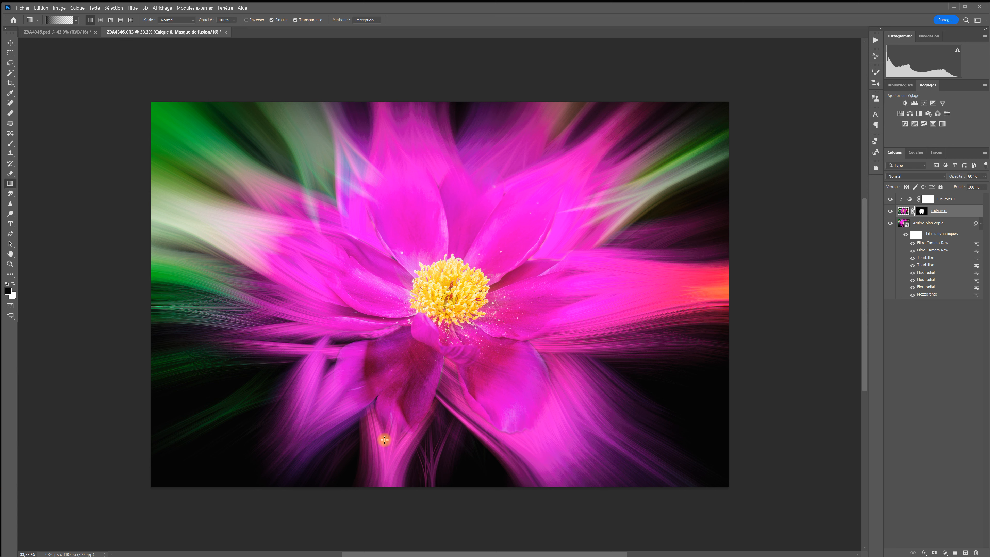